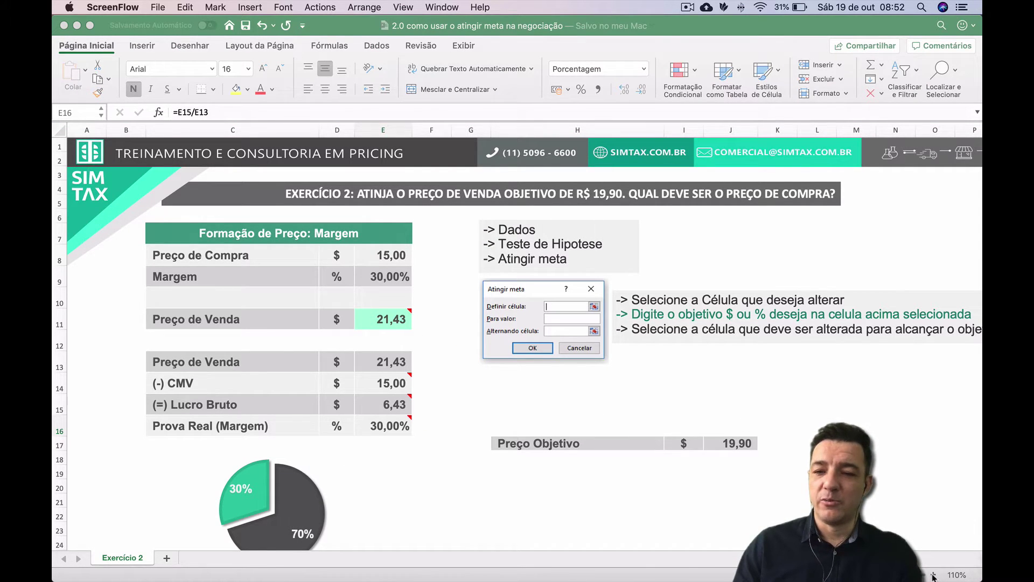
- Examine the Preço de Compra and Margem inputs and the formula that calculates Preço de Venda in E11
left_click(933, 576)
left_click(934, 575)
left_click(933, 575)
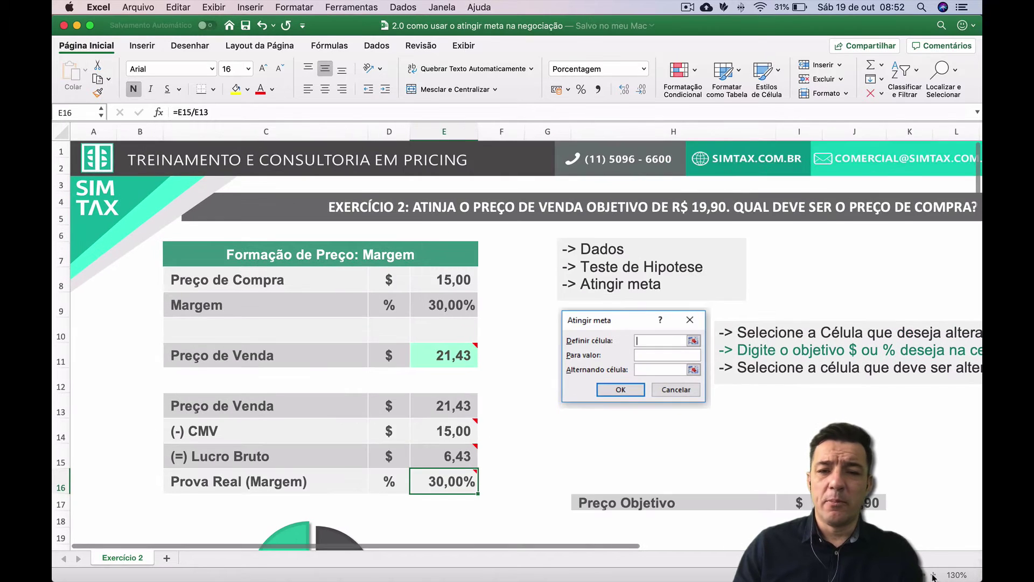
scroll(685, 448, "down", 2)
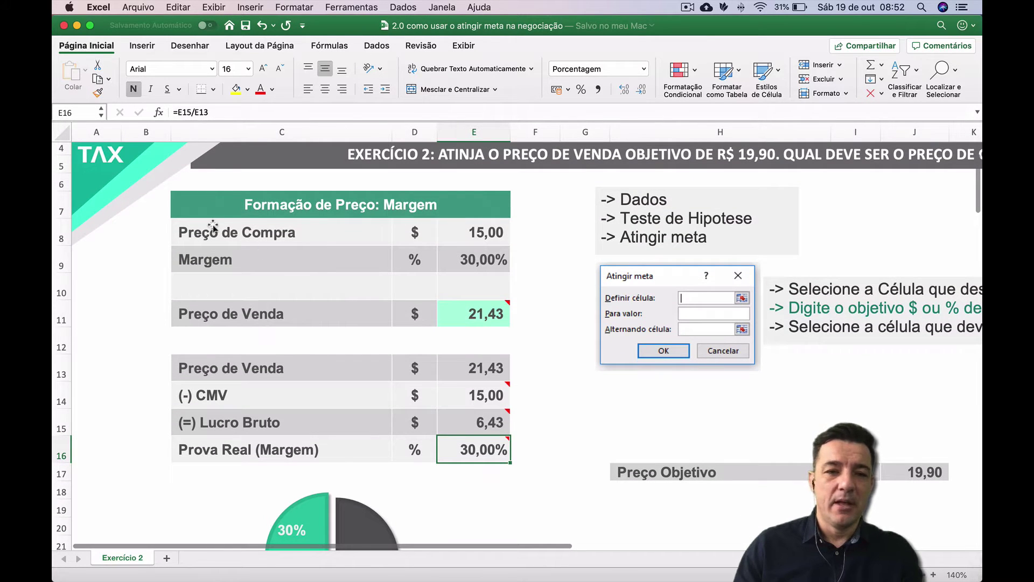
left_click(496, 232)
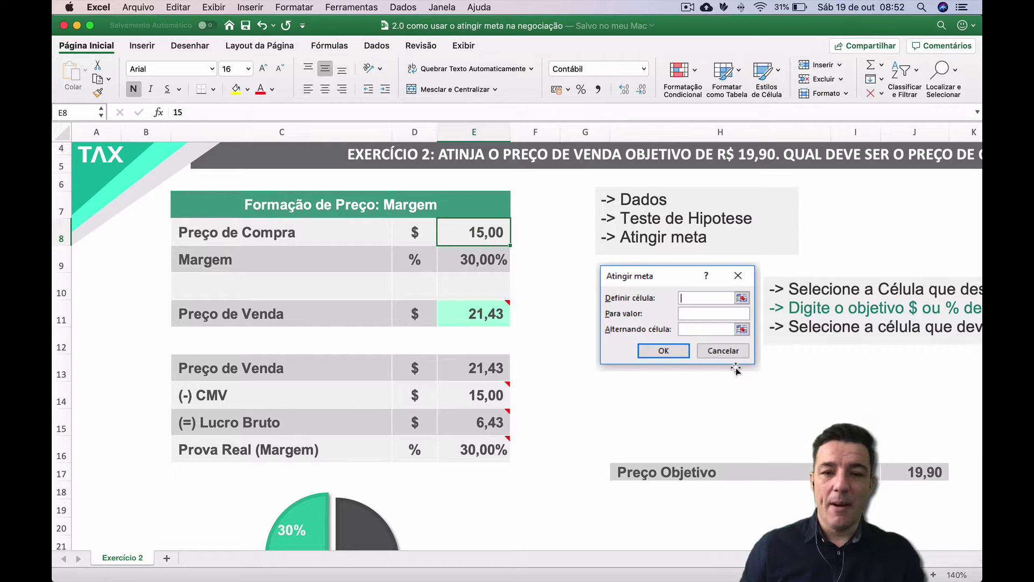
key("Down")
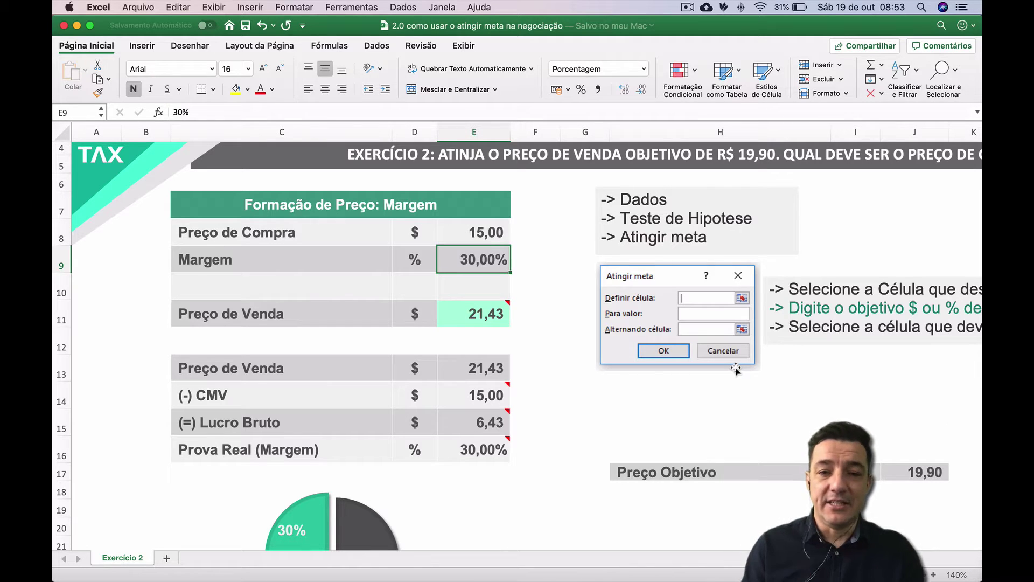
key("Up")
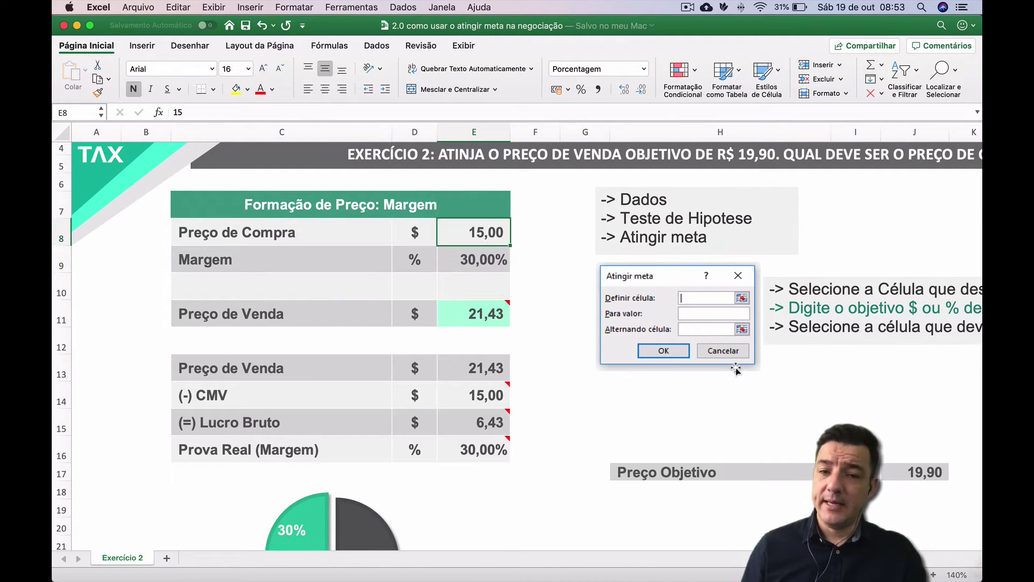
key("Down")
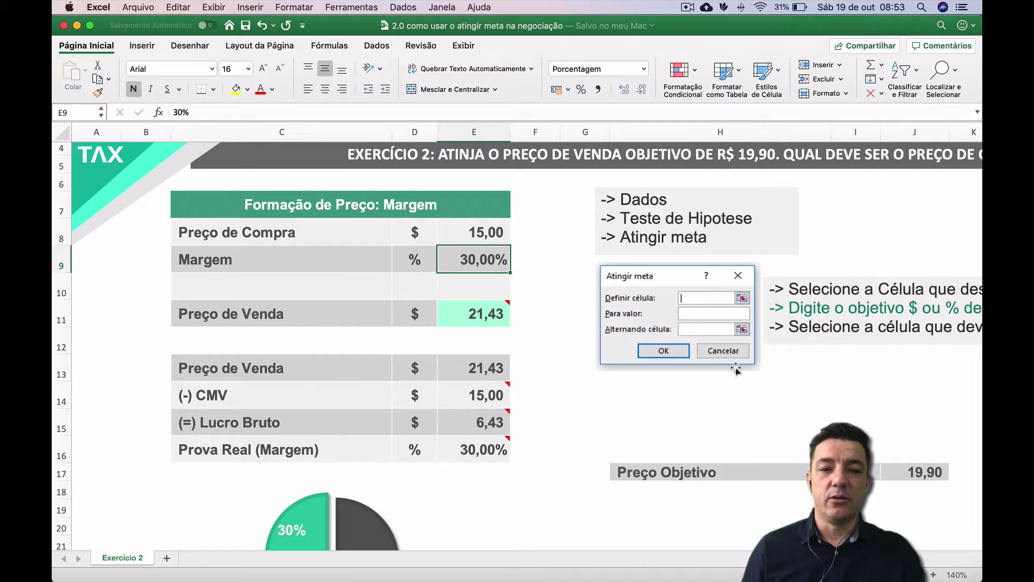
key("Down")
key("Down")
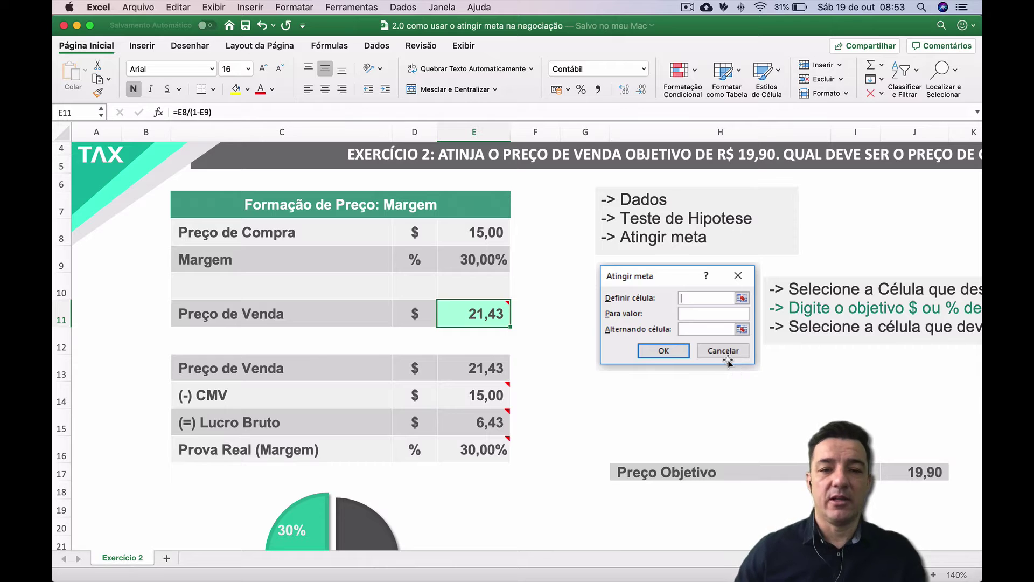
double_click(503, 318)
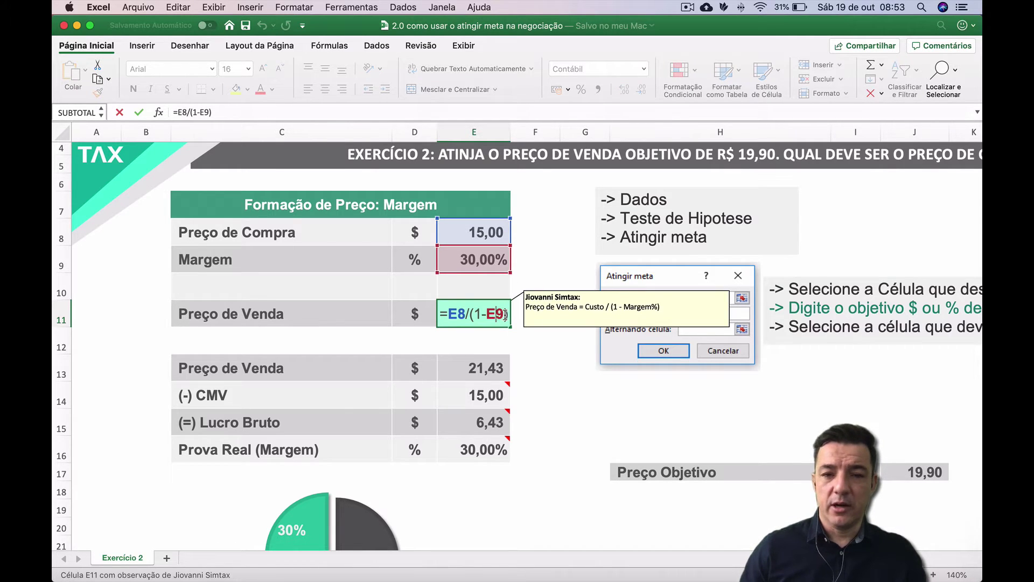
key("Return")
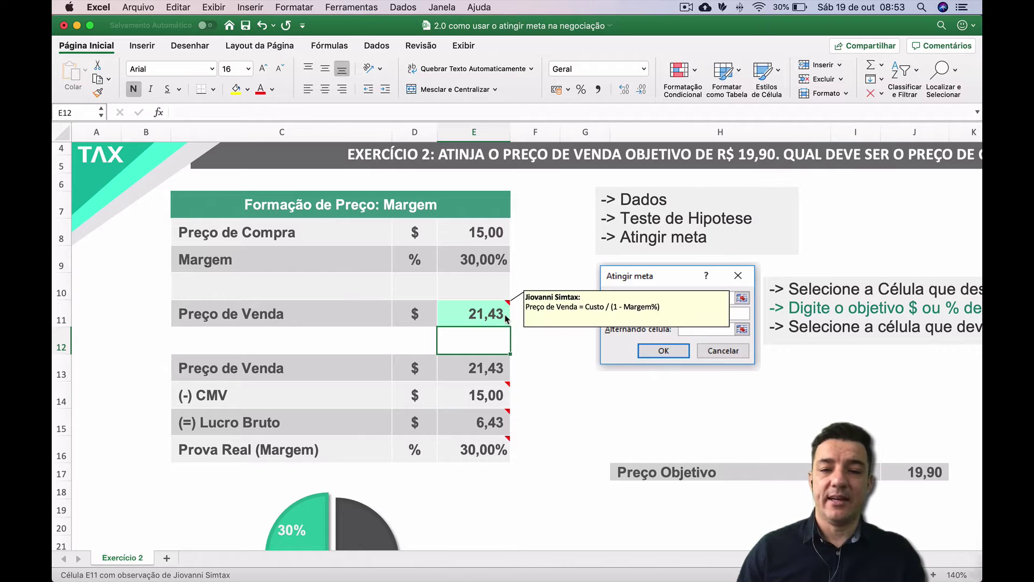
- Examine the formulas and cell notes for Preço de Venda, CMV, Lucro Bruto and Prova Real (Margem) in E13:E16
left_click(490, 372)
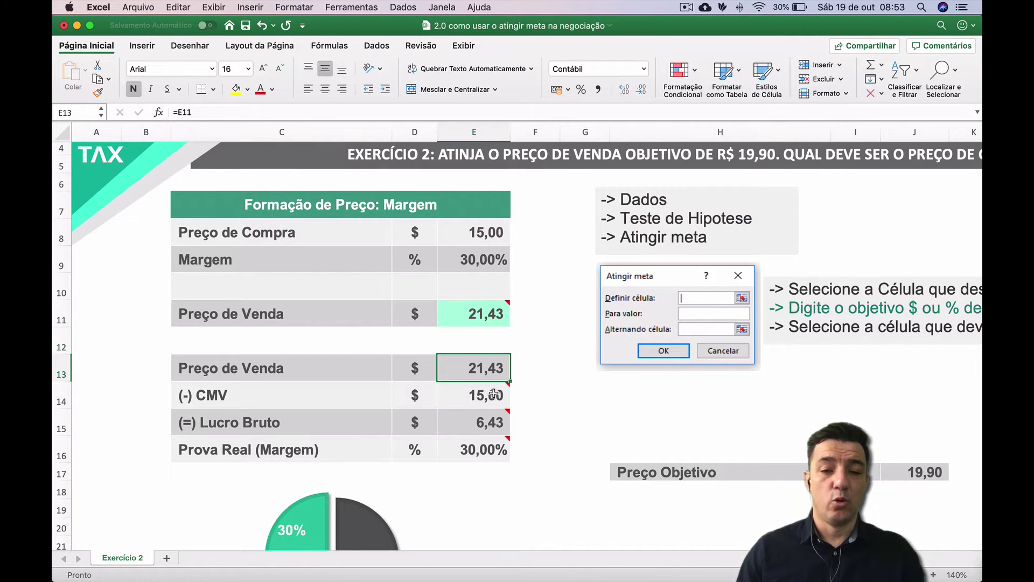
left_click(494, 394)
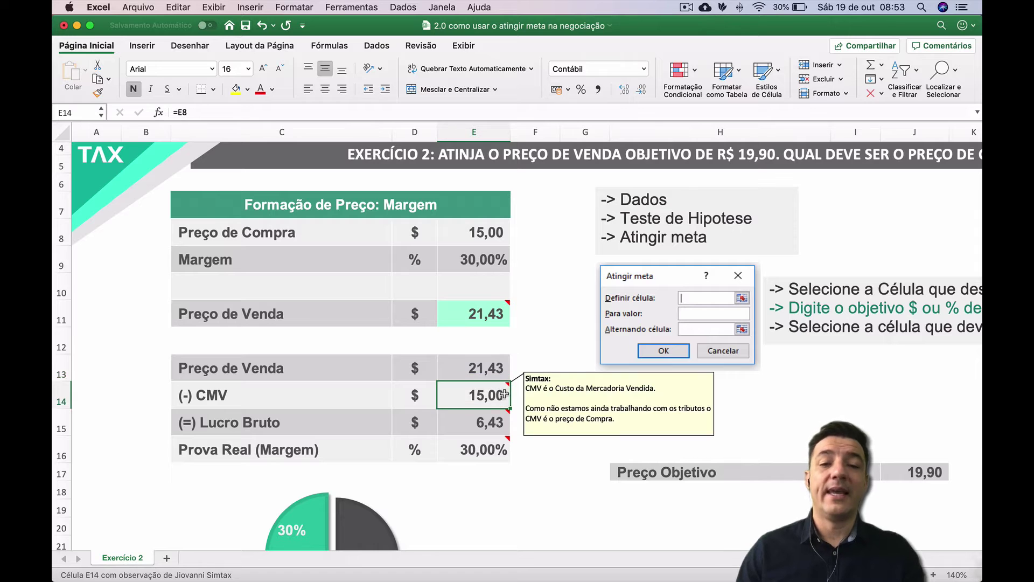
left_click(488, 422)
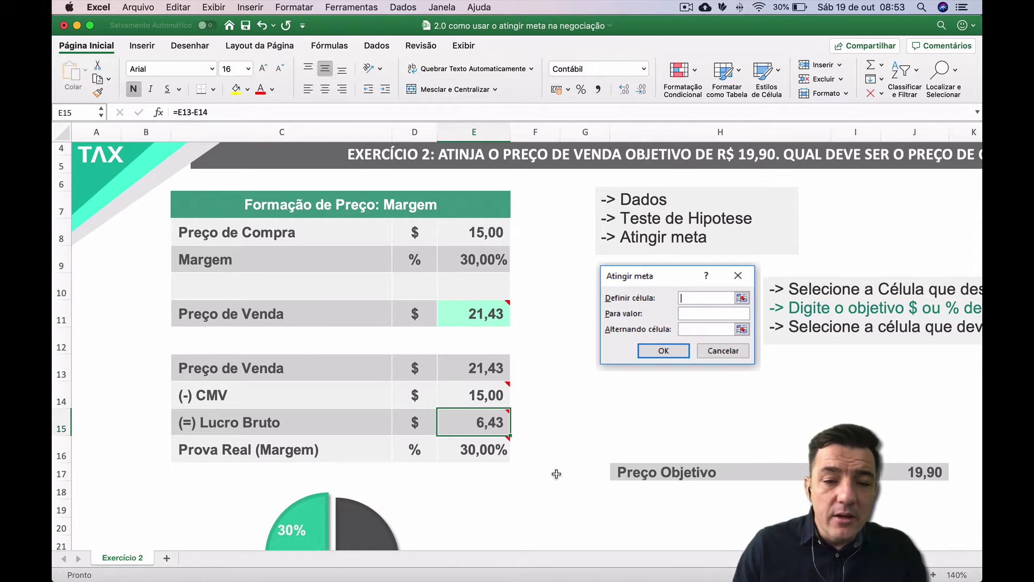
double_click(472, 426)
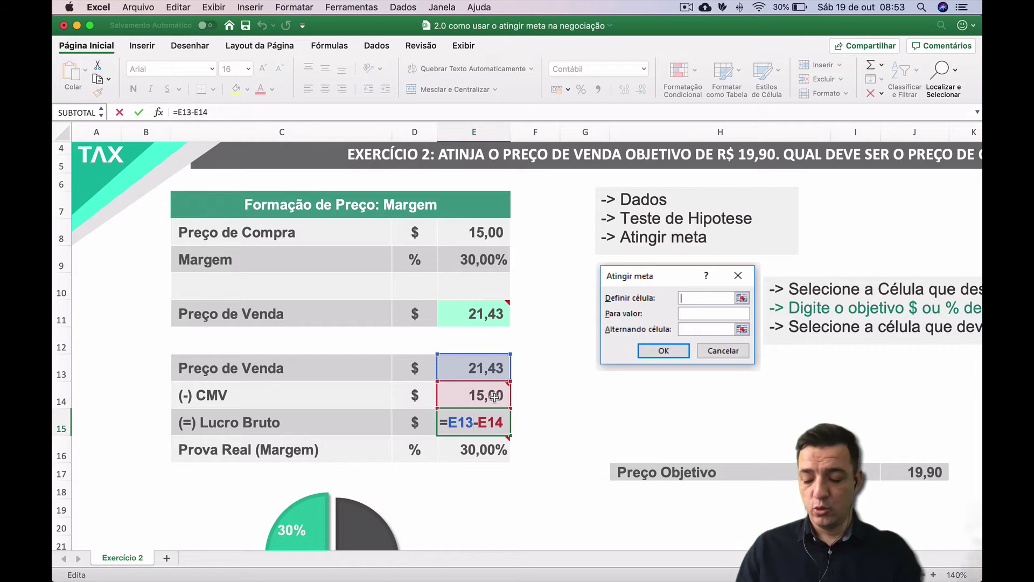
key("Return")
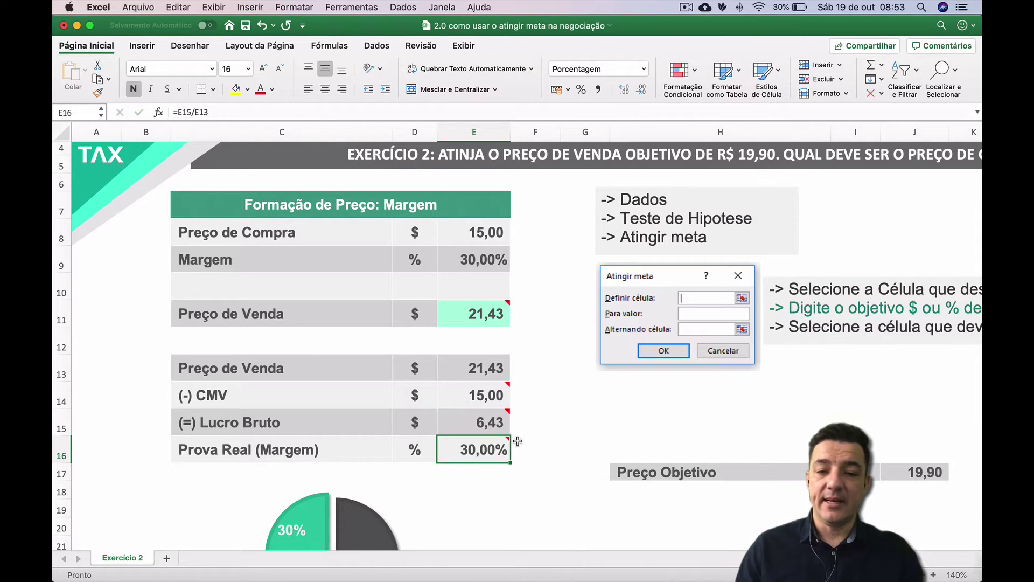
mouse_move(479, 450)
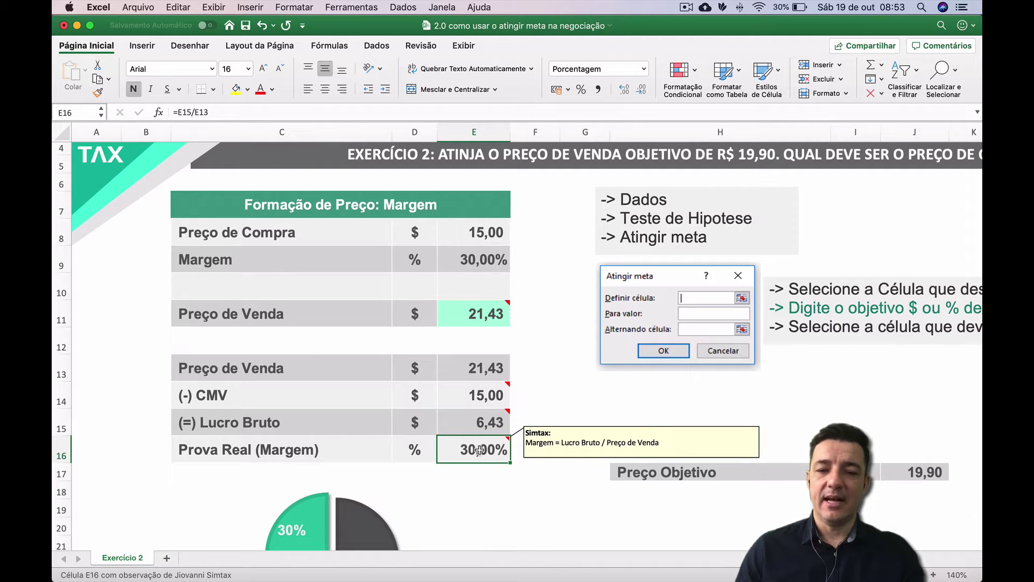
double_click(480, 451)
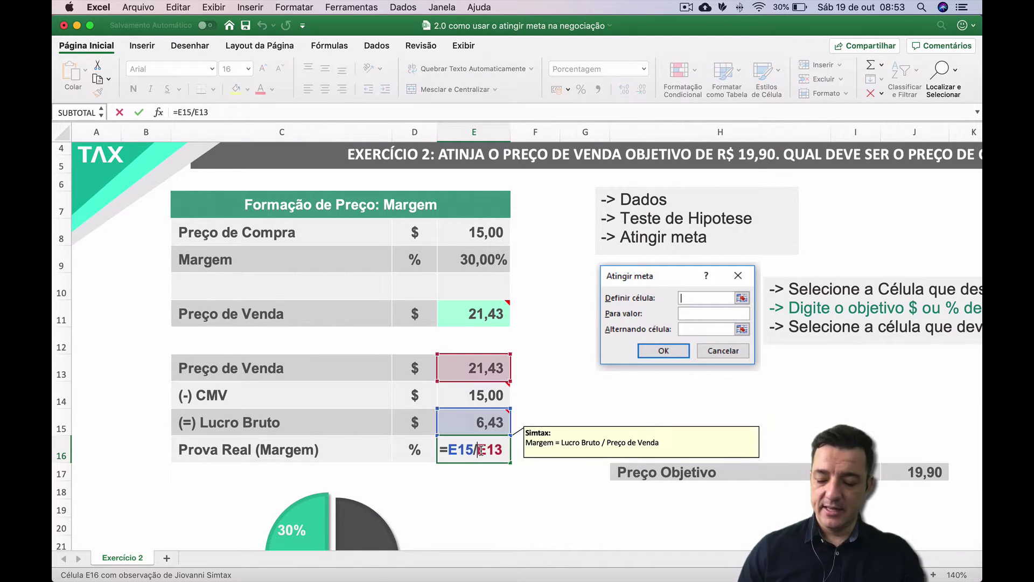
key("Return")
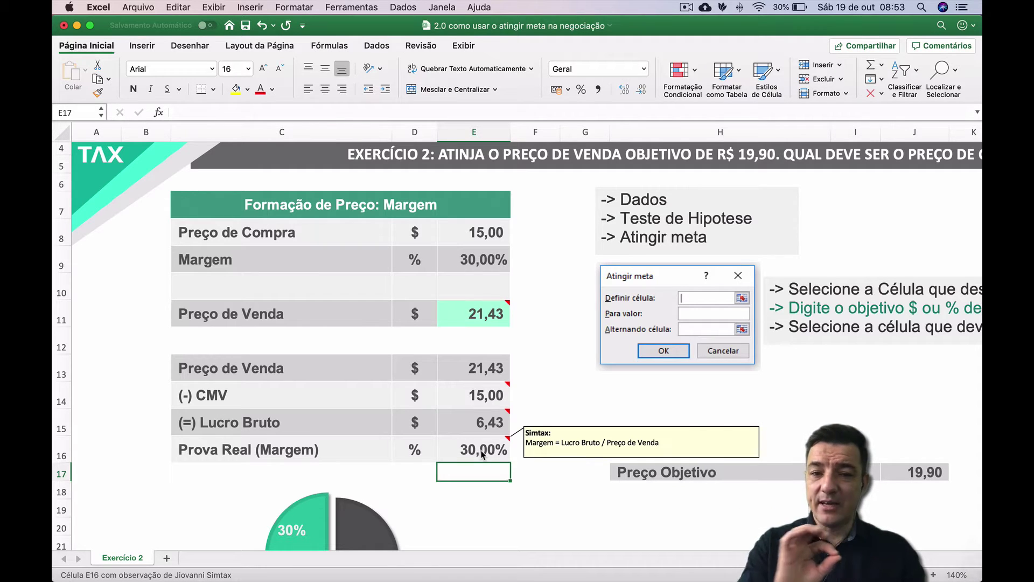
left_click(563, 396)
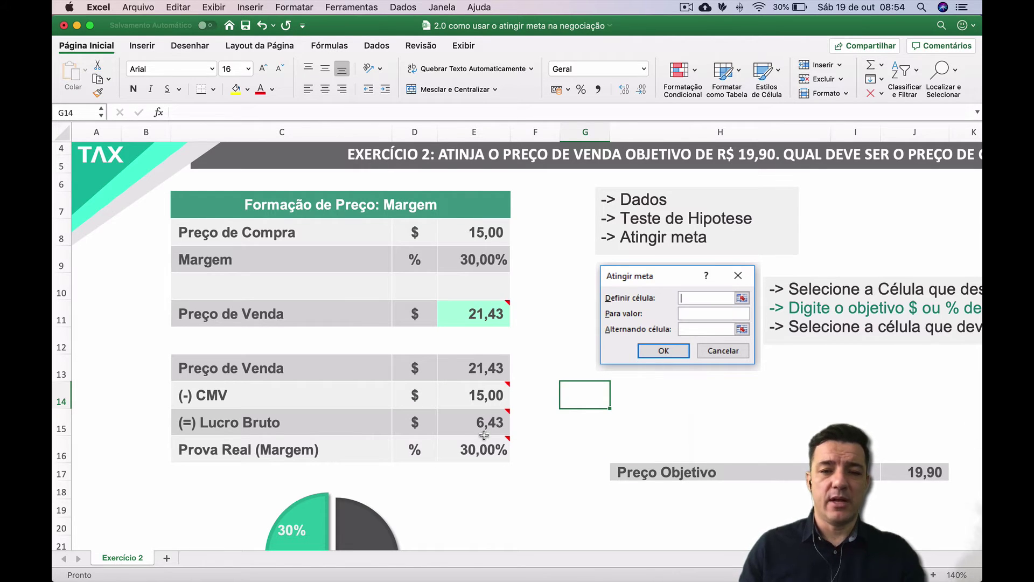
mouse_move(484, 435)
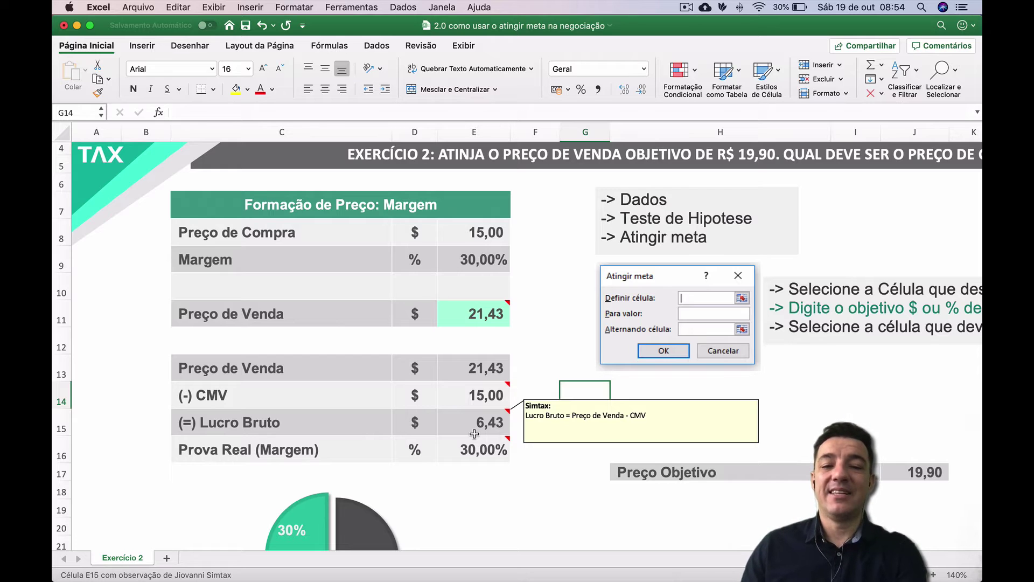
- Enter the target price 19,90 in F11, beside the calculated Preço de Venda
left_click(480, 318)
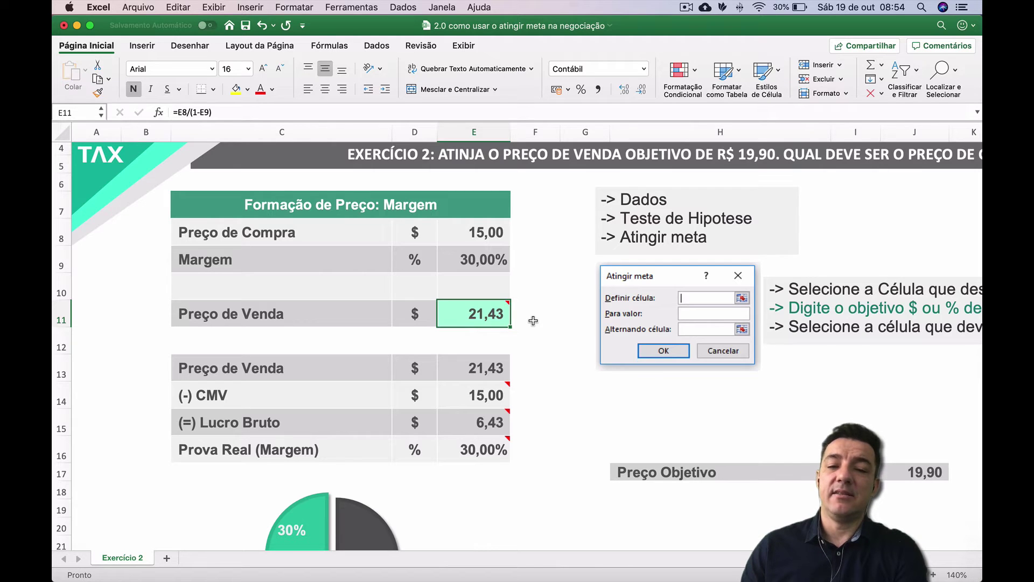
left_click(533, 320)
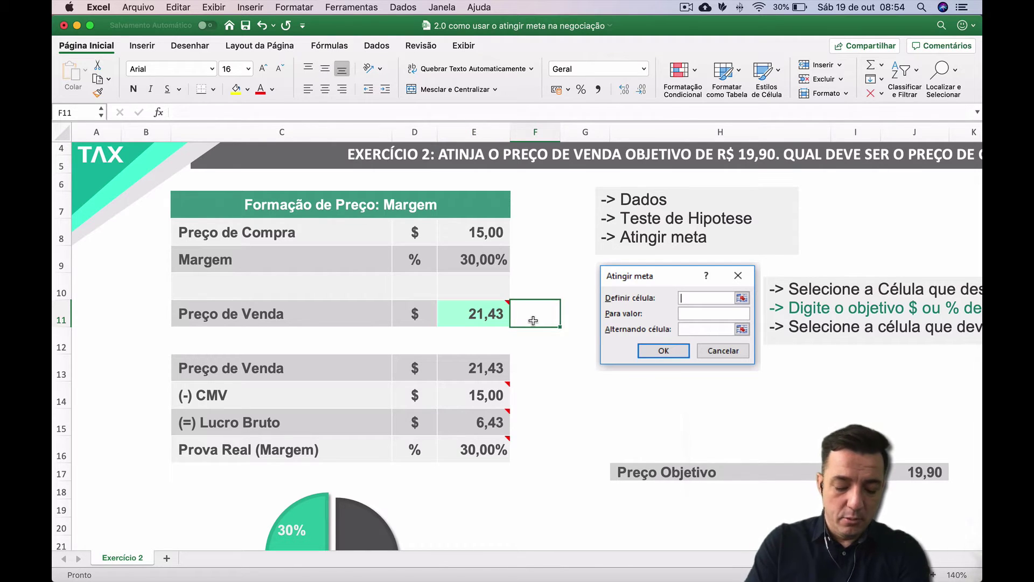
type("19,90")
key("Return")
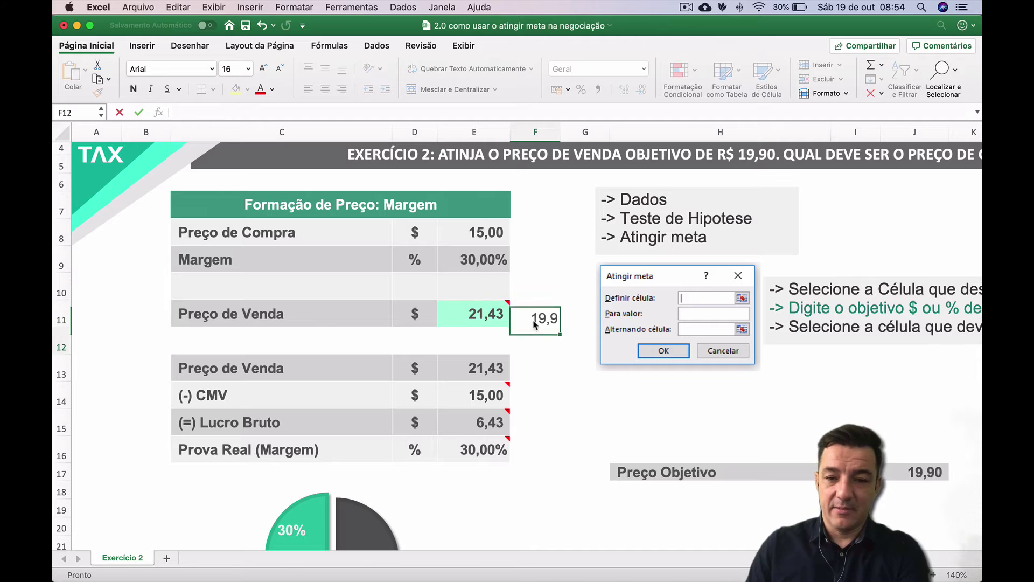
scroll(572, 317, "right", 1)
left_click(549, 318)
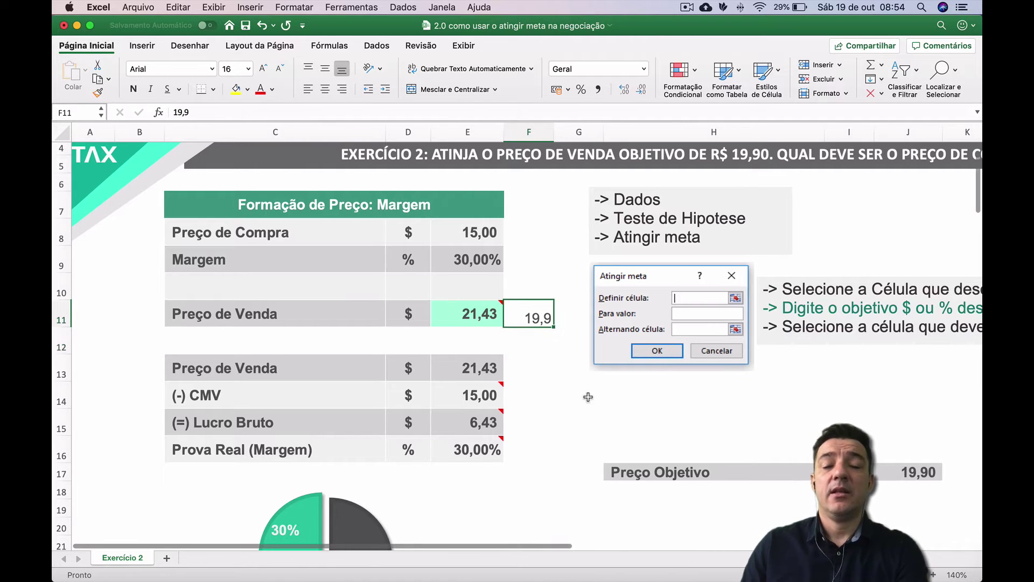
- Try overwriting the Preço de Venda formula in E13 with 19,90 and check the effect on Lucro Bruto and Prova Real (Margem)
left_click(472, 372)
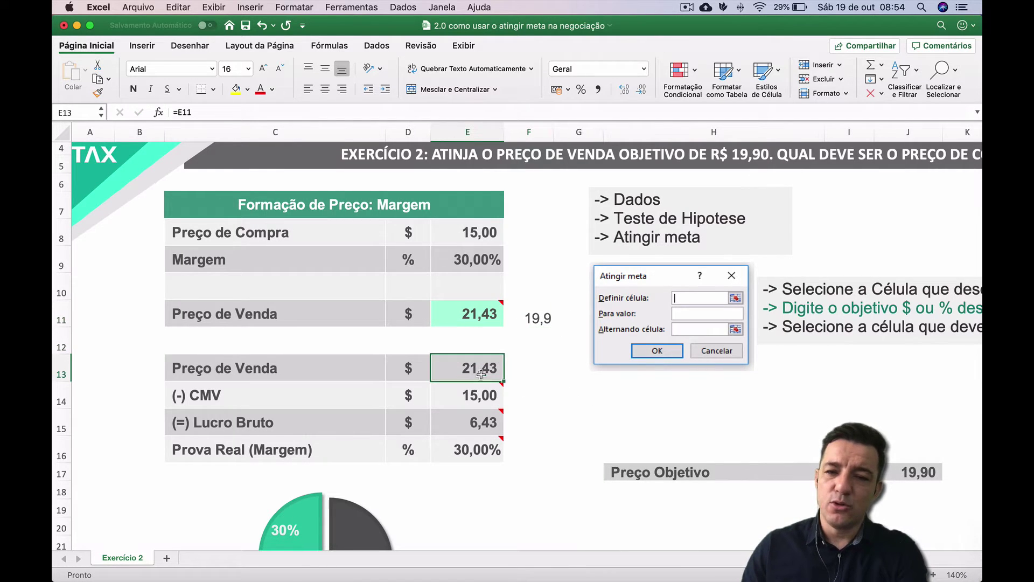
type("1")
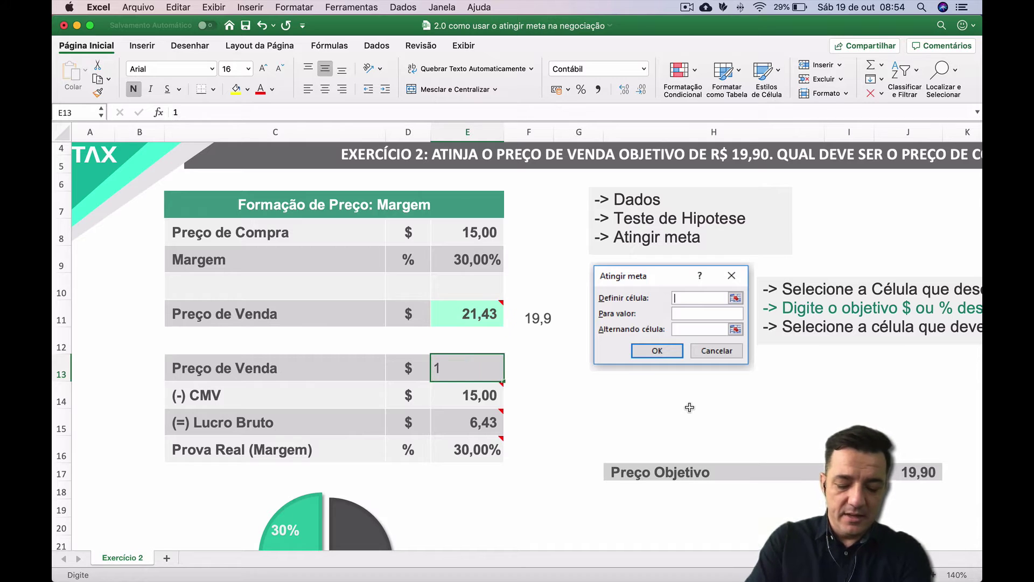
type("9,90")
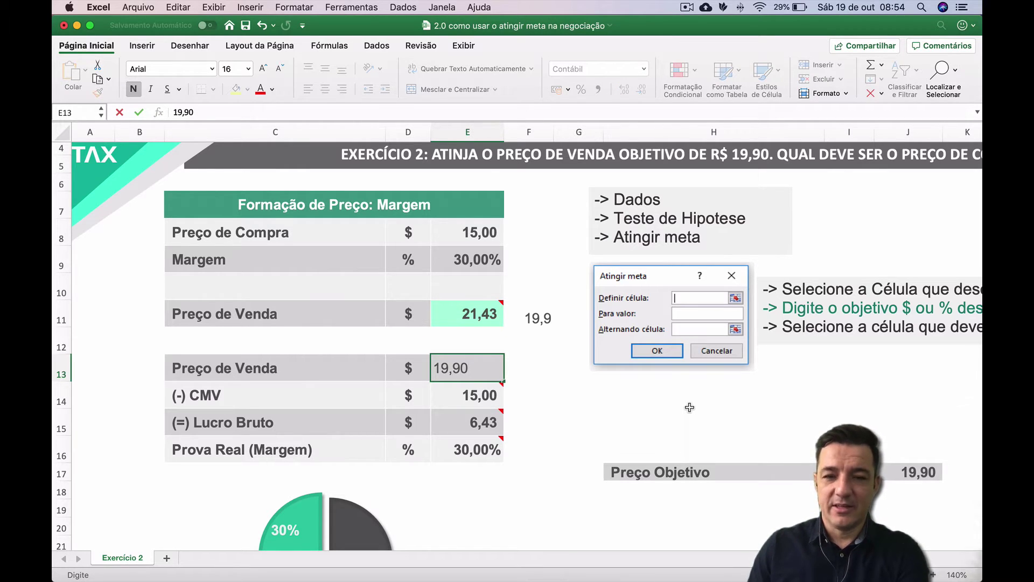
key("Return")
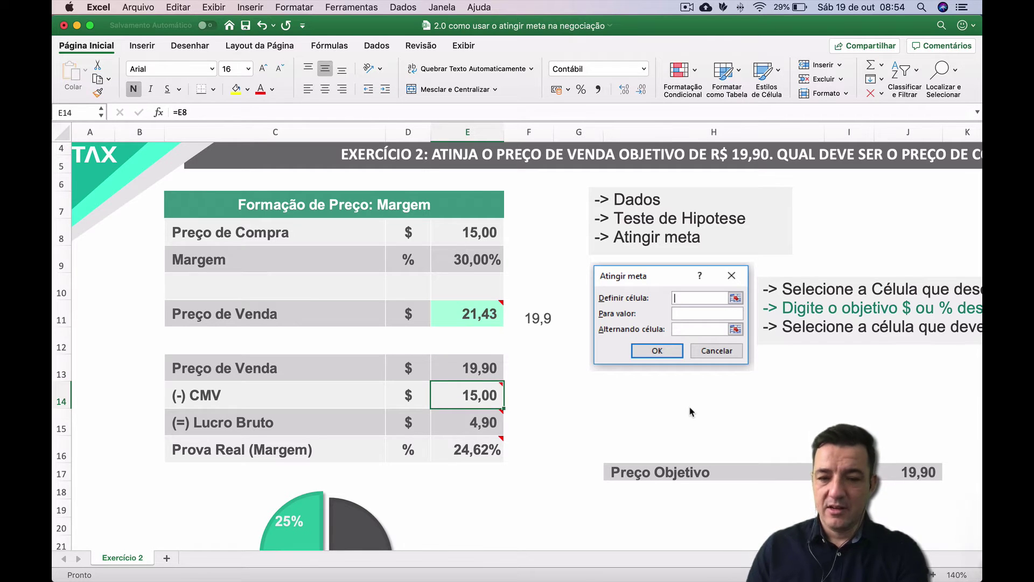
key("Up")
key("Down")
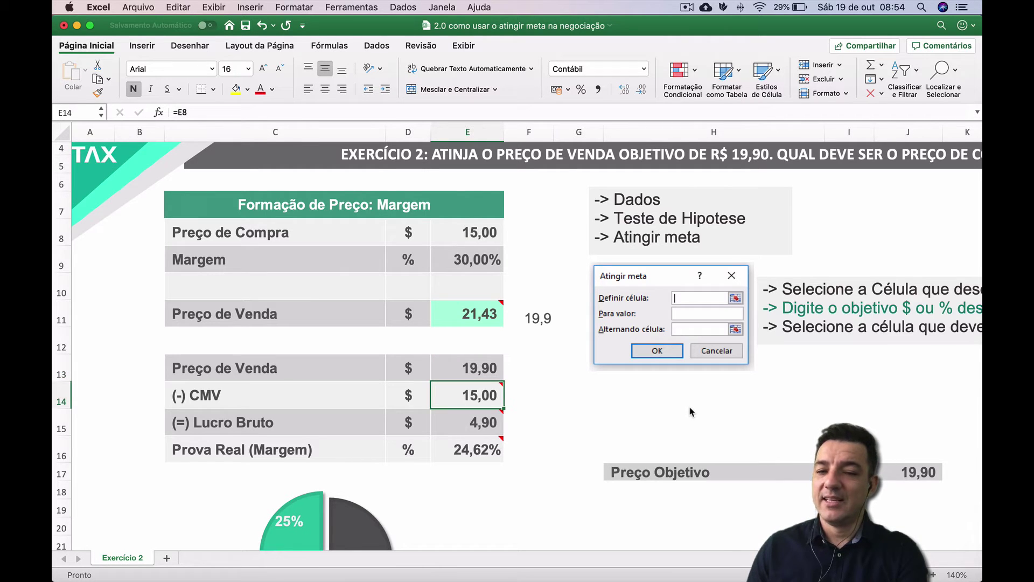
key("Down")
key("Down")
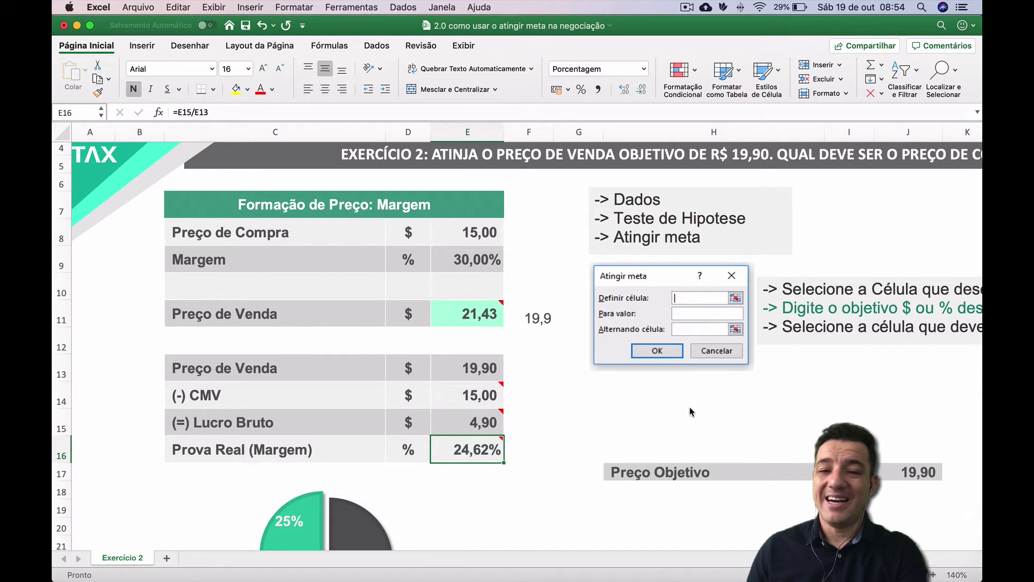
- Review the cells up to Margem in E9, then undo the manual price entry in E13
key("Up")
key("Up")
key("Up")
key("Up")
key("Up")
key("Up")
key("Up")
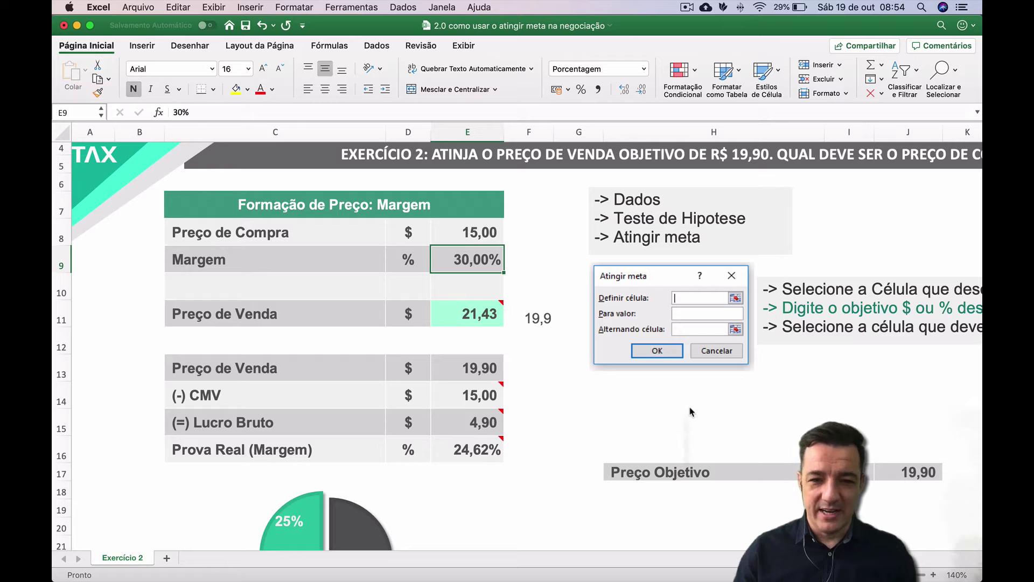
key("super+z")
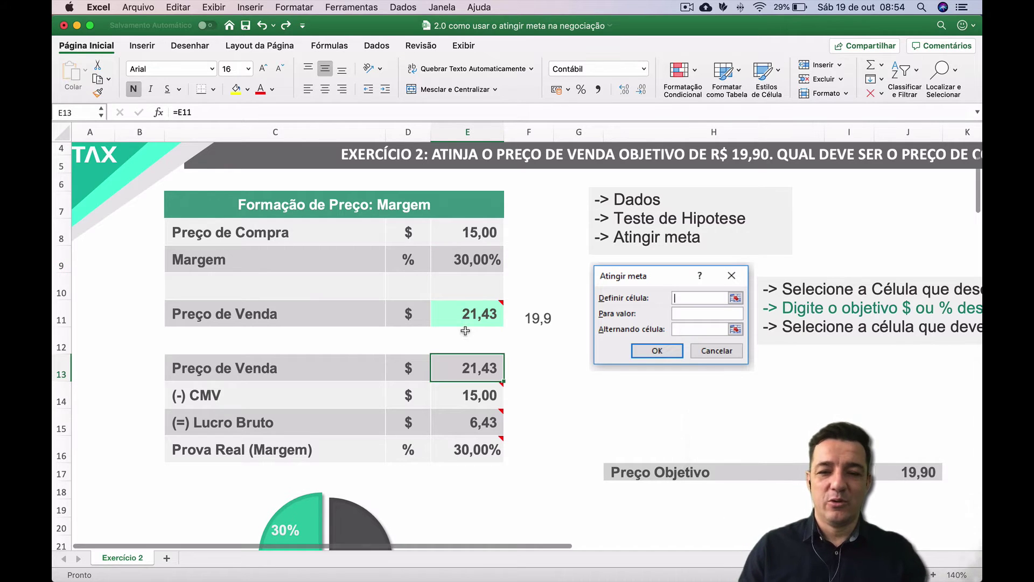
- Start Goal Seek (Atingir Metas) with the Preço de Venda formula in E11 as the cell to set
left_click(466, 311)
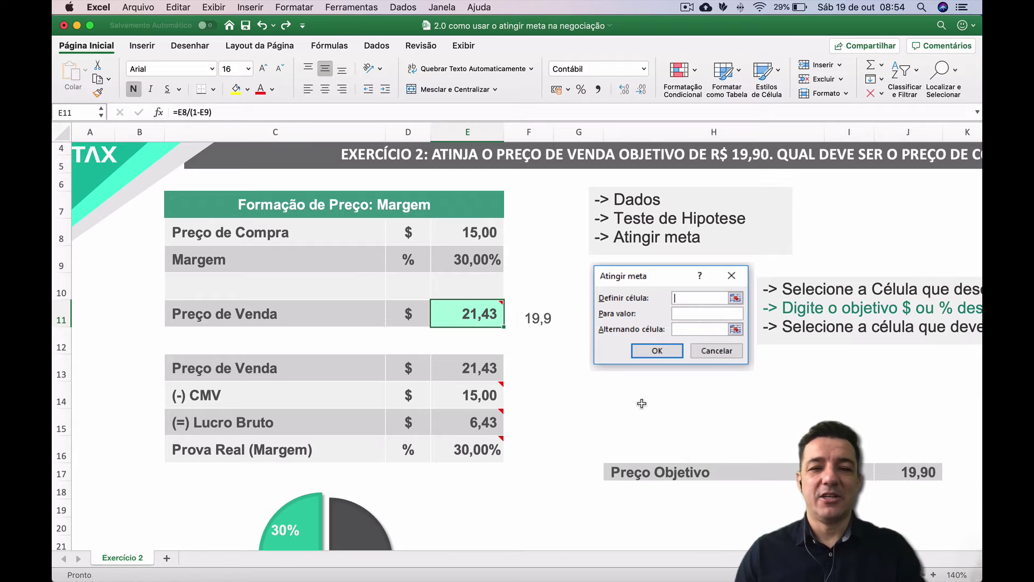
left_click(378, 47)
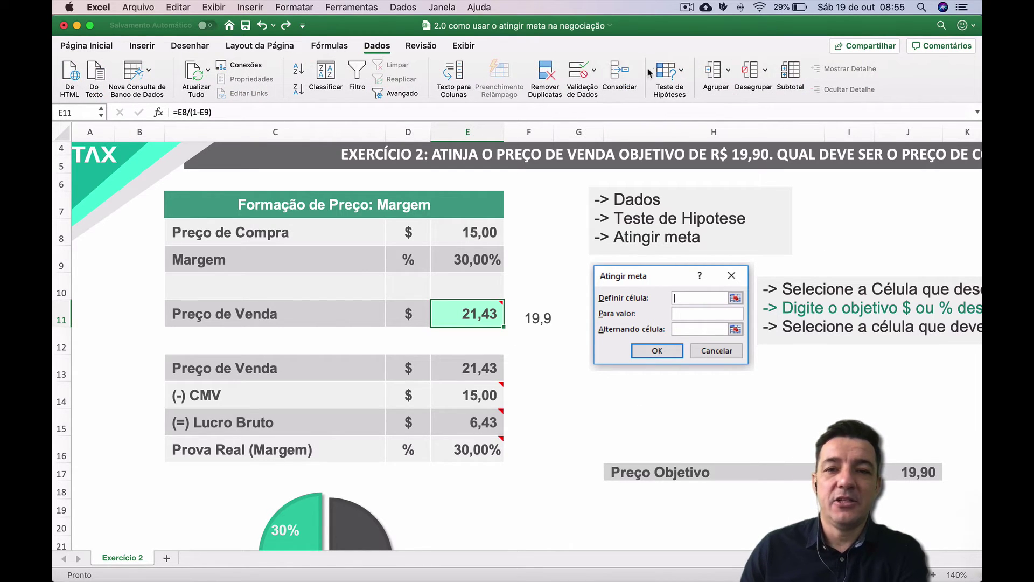
left_click(678, 72)
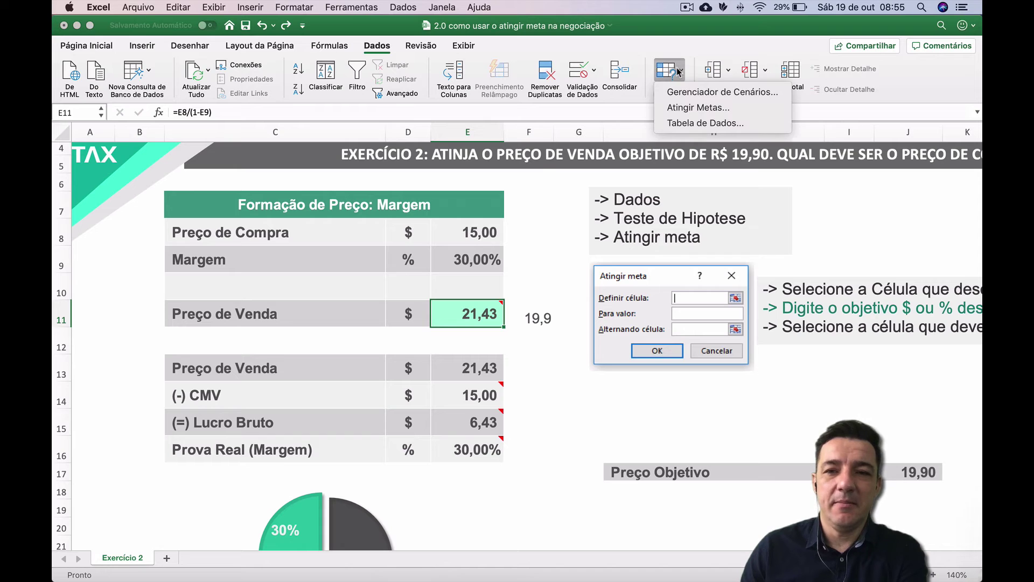
left_click(691, 109)
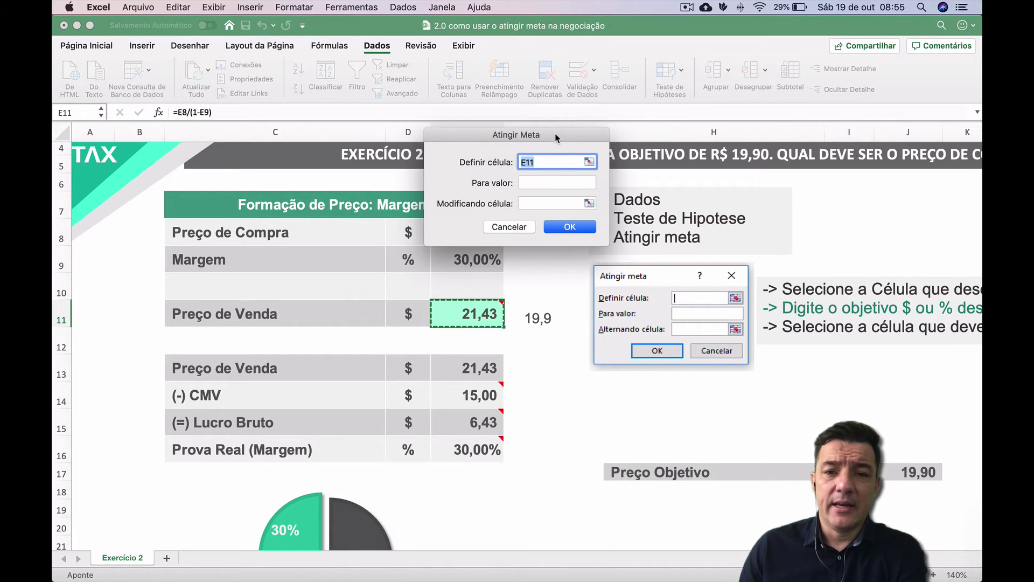
left_click_drag(558, 136, 704, 206)
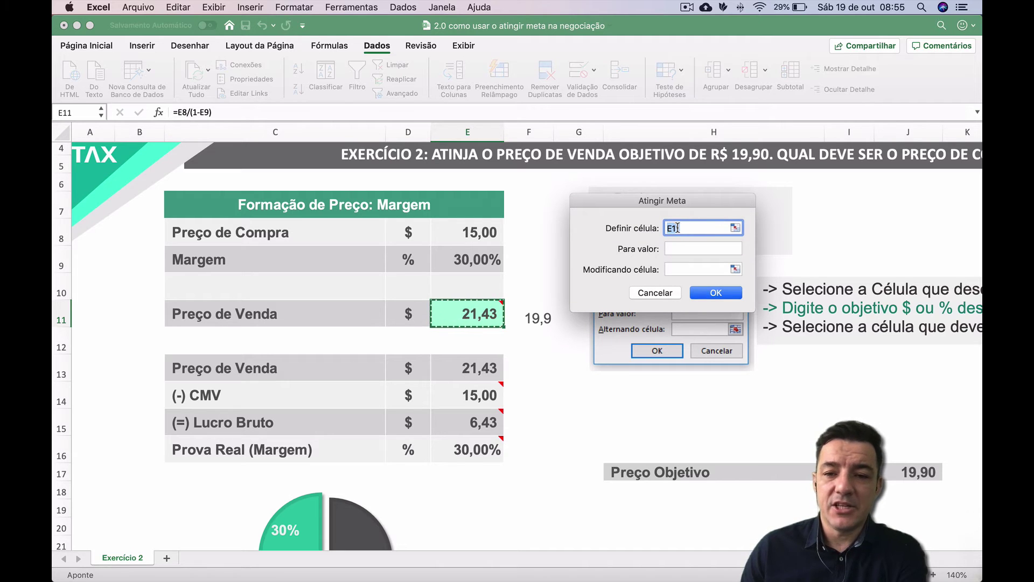
key("BackSpace")
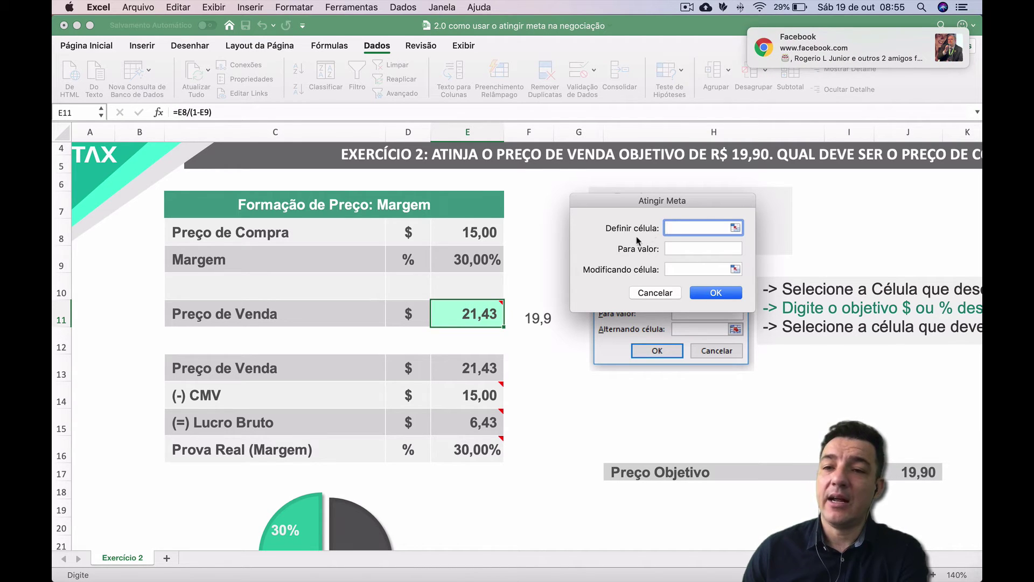
left_click(453, 316)
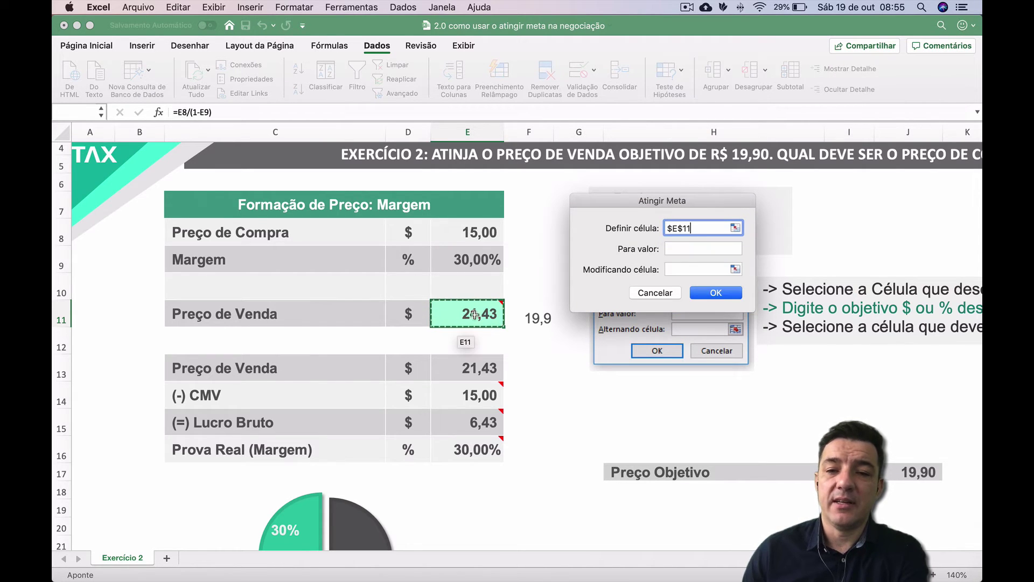
- Try solving for a target value of 19,90 by changing Preço de Compra in E8, and undo the Goal Seek result
left_click(682, 252)
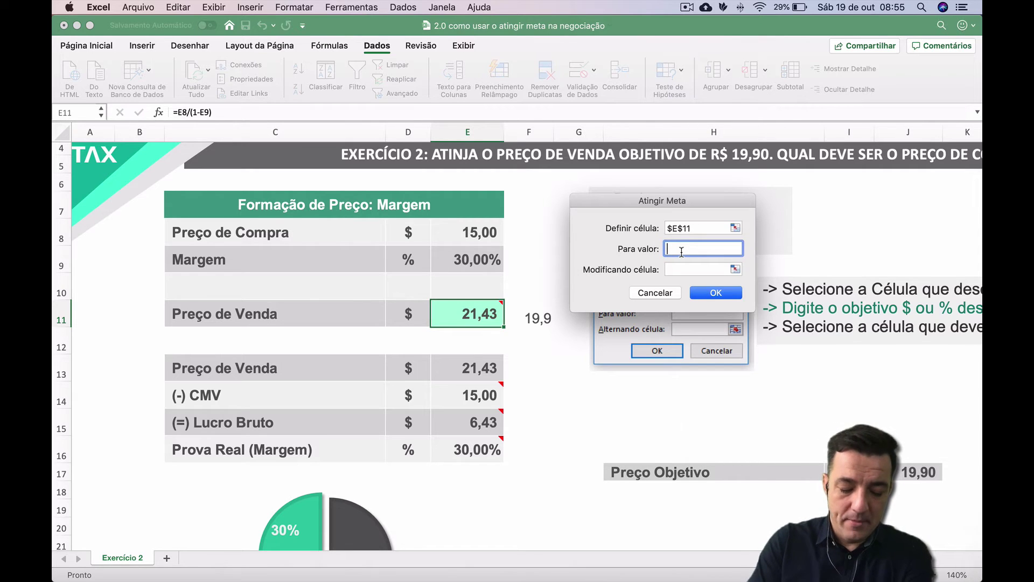
type("1")
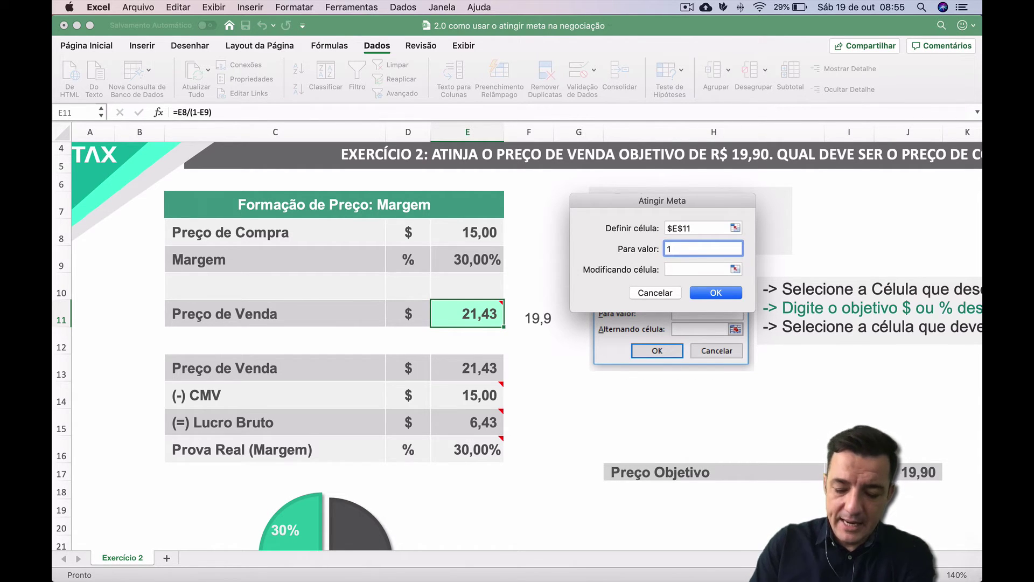
type("9,90")
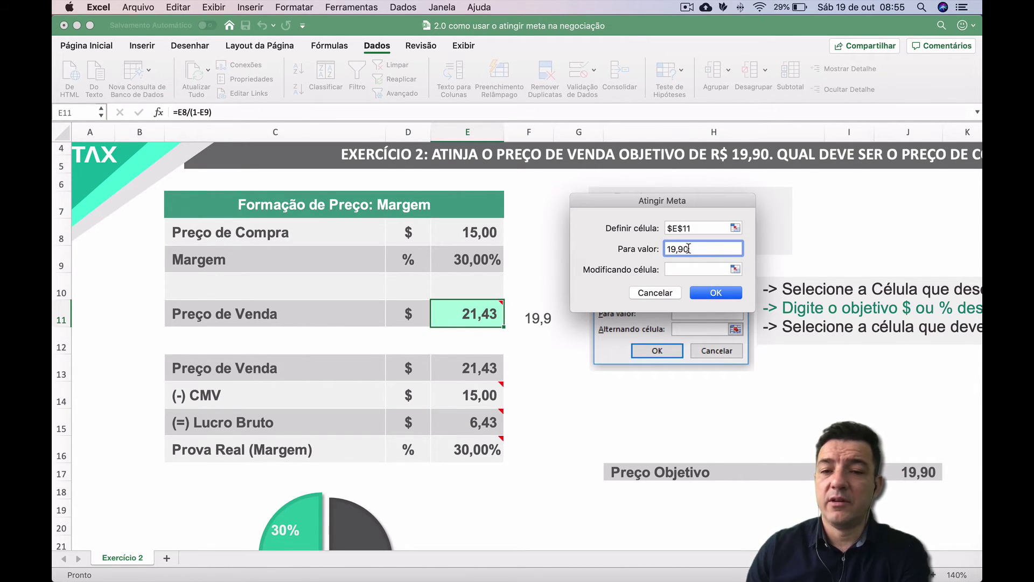
left_click(690, 267)
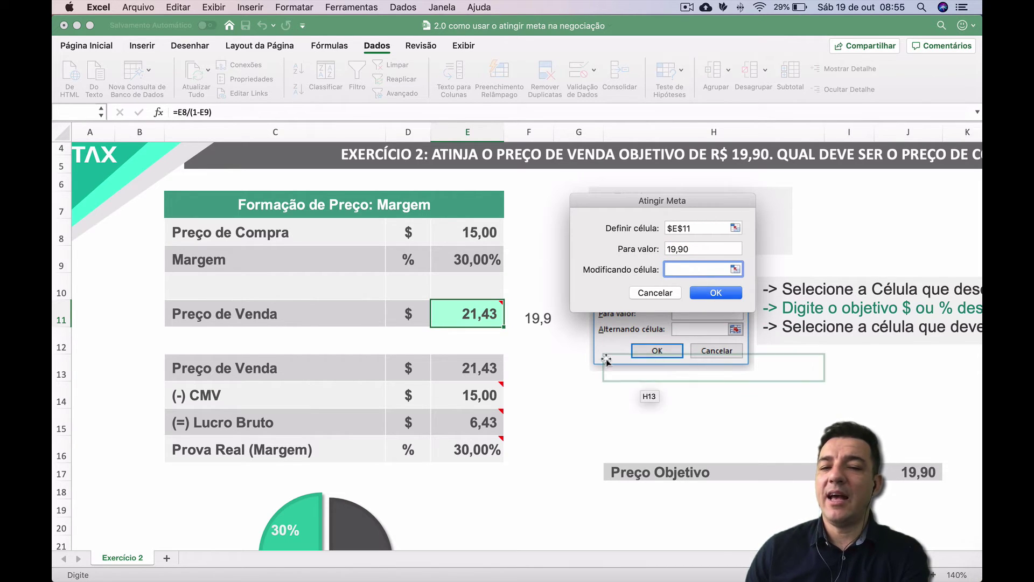
left_click(477, 238)
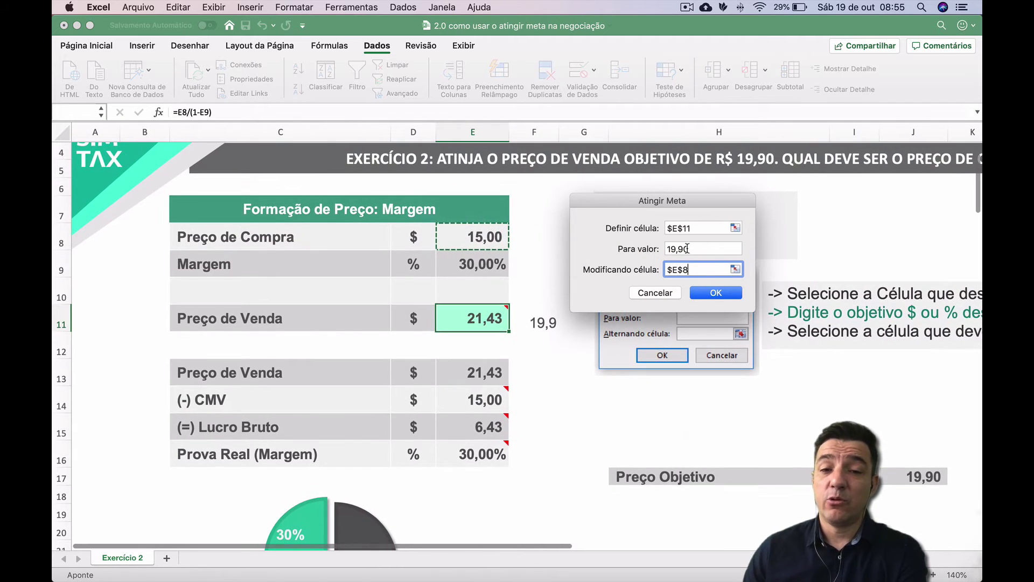
scroll(712, 293, "down", 1)
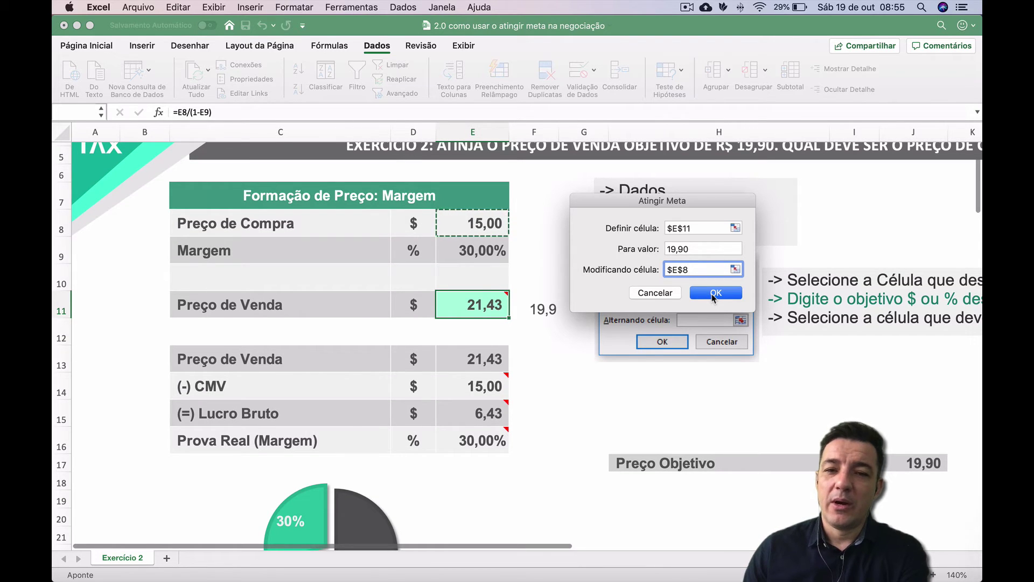
left_click(713, 293)
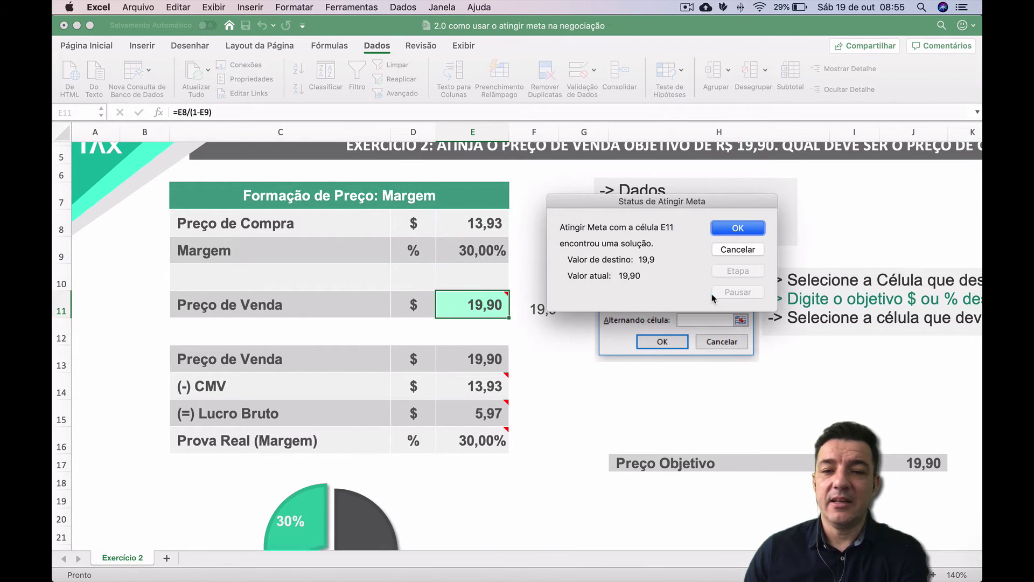
left_click(738, 228)
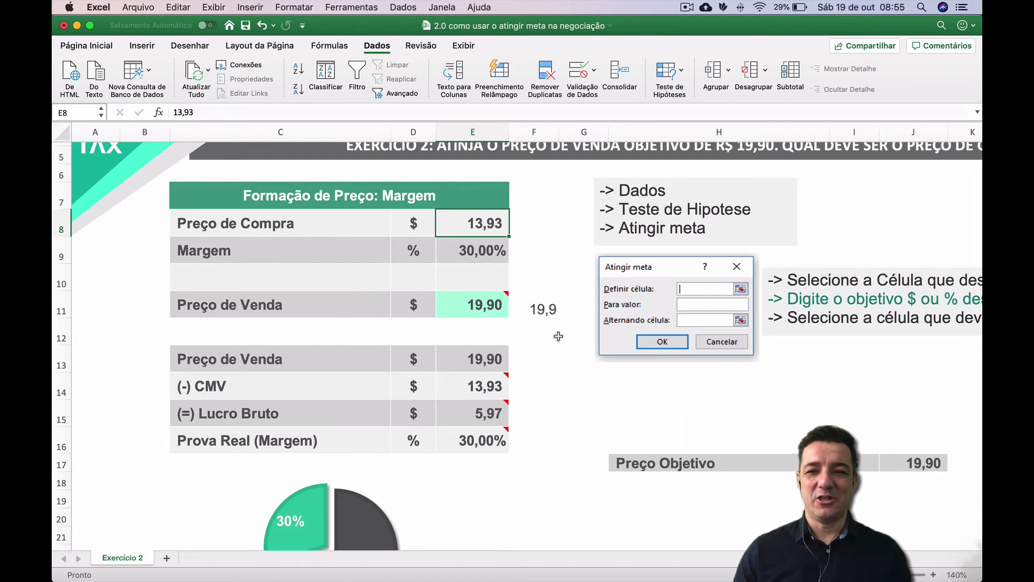
key("super+z")
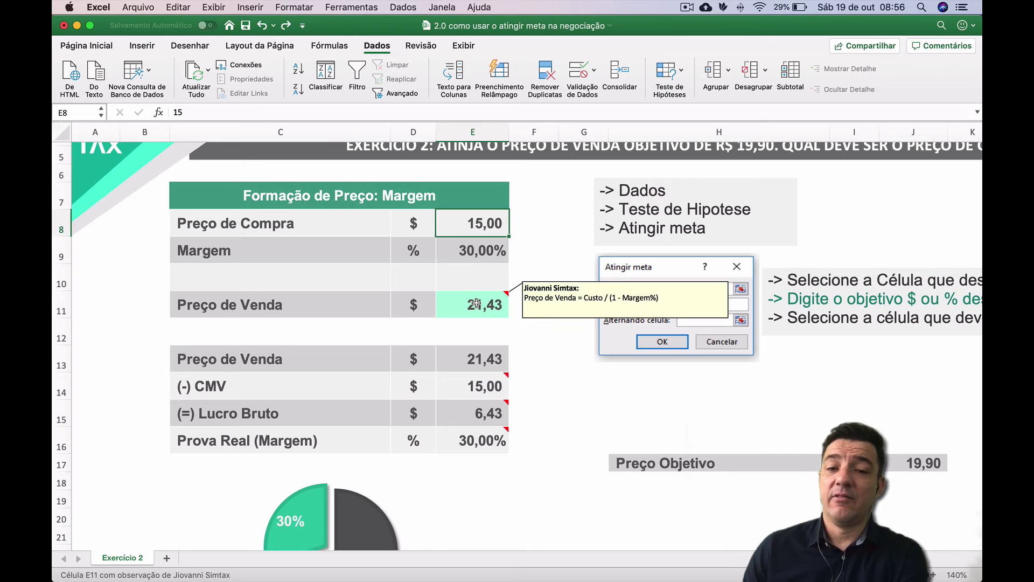
- Reopen Goal Seek (Atingir Metas) and define Preço de Venda in E11 as the cell to set
left_click(496, 313)
left_click(674, 79)
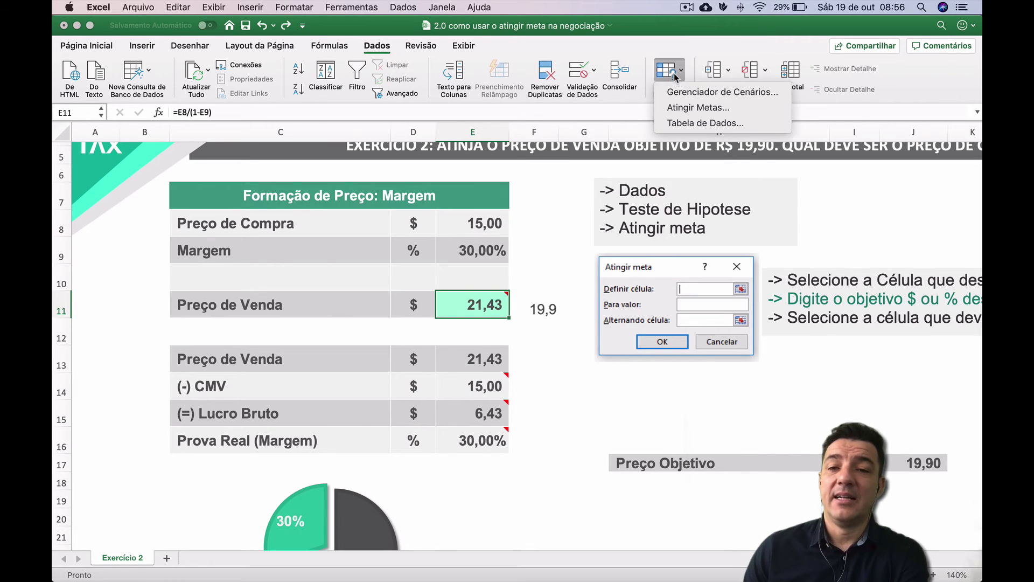
left_click(687, 107)
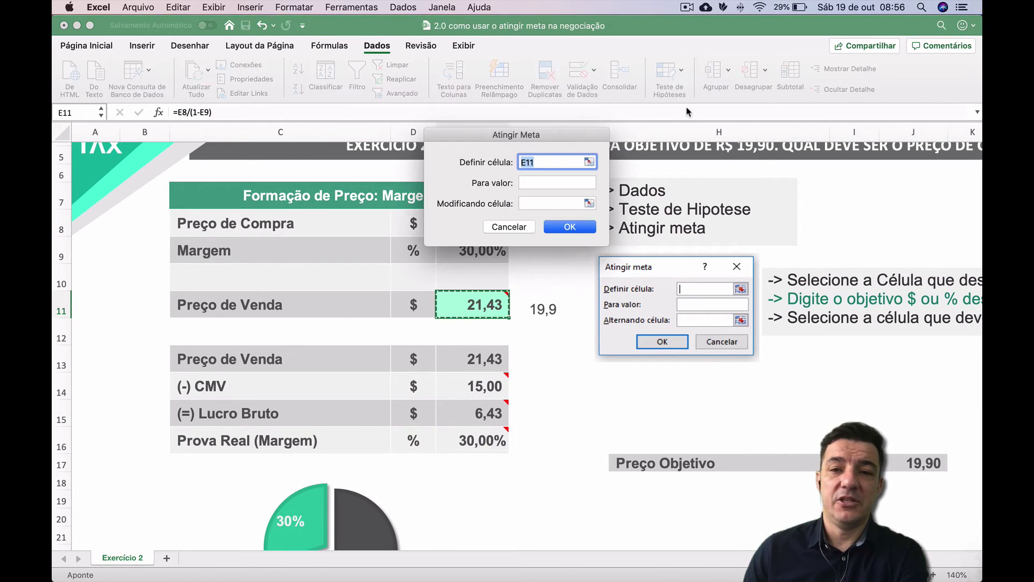
left_click_drag(554, 139, 794, 156)
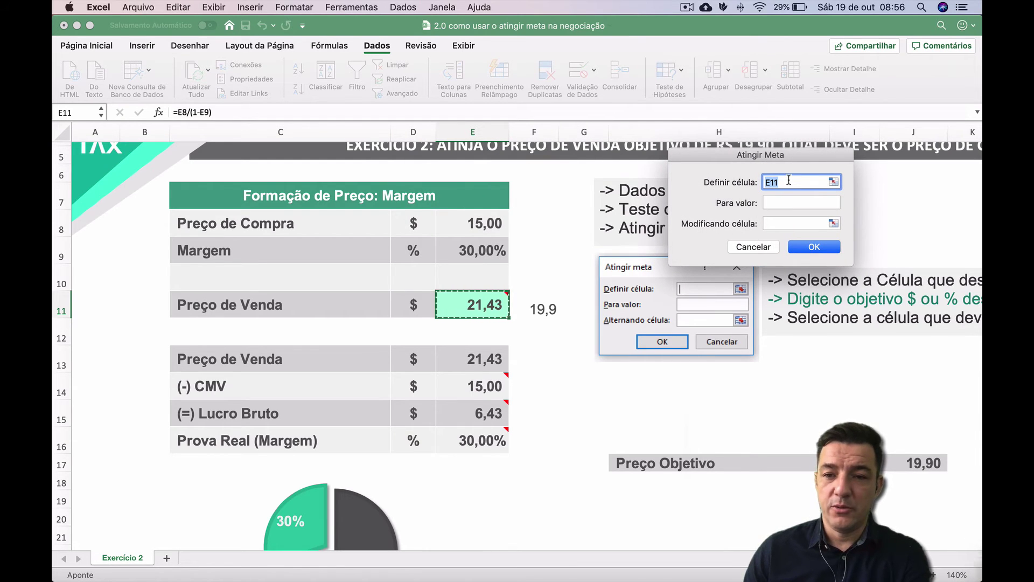
key("BackSpace")
left_click(479, 311)
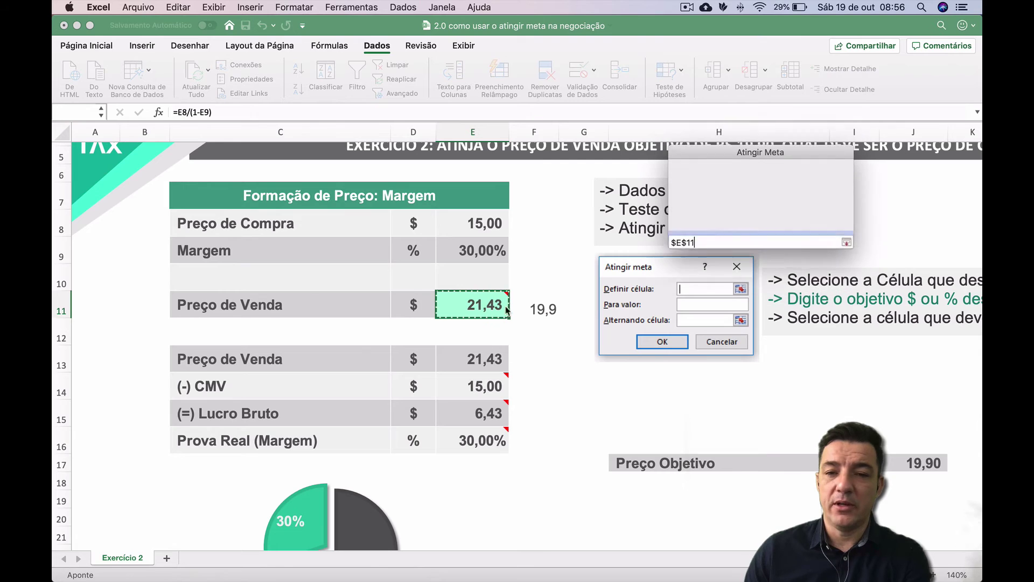
- Set the goal value to 19,90 with Preço de Compra in E8 as the changing cell, and run and accept the solution
left_click(791, 202)
type("1")
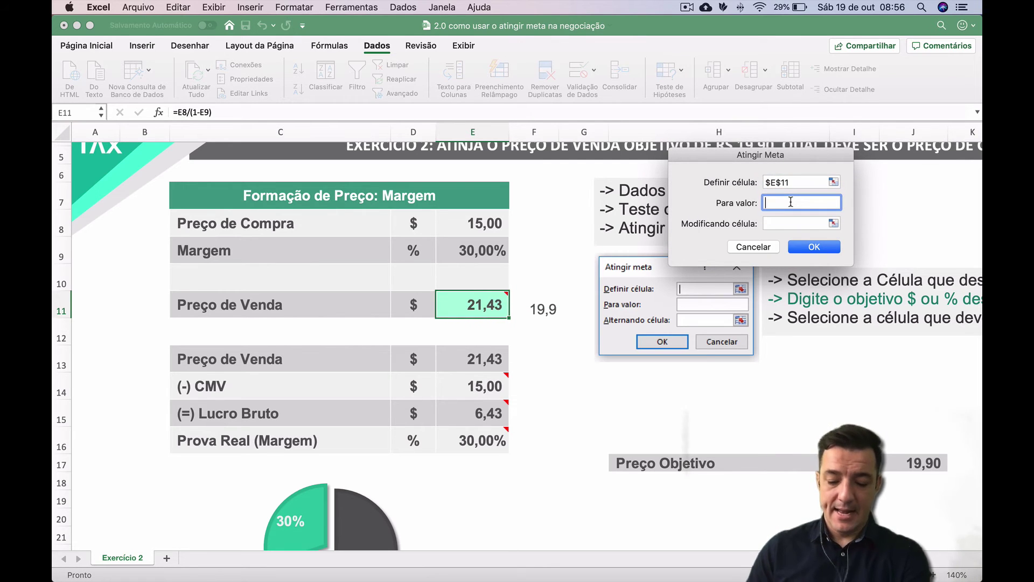
type("9,90")
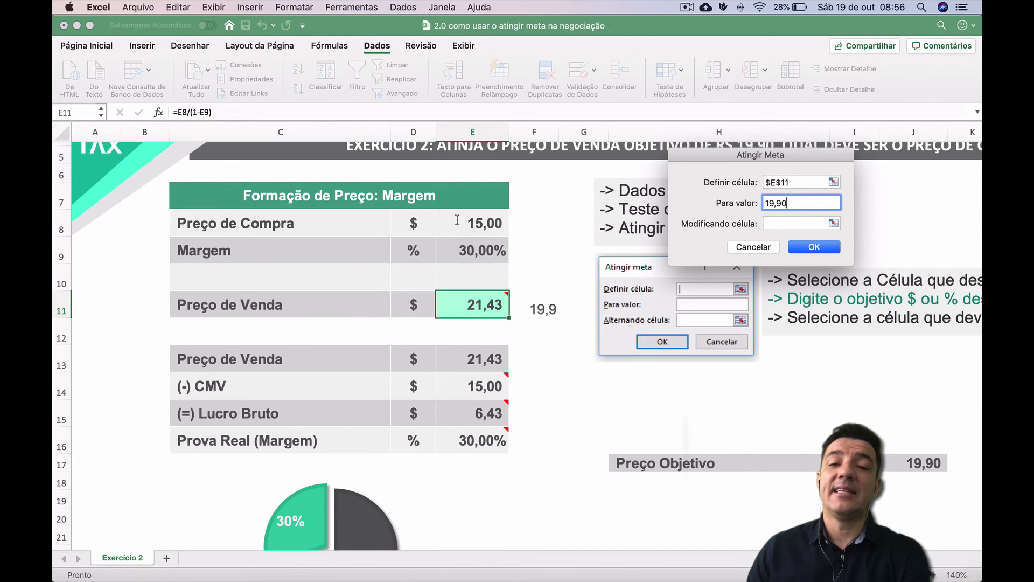
left_click(777, 223)
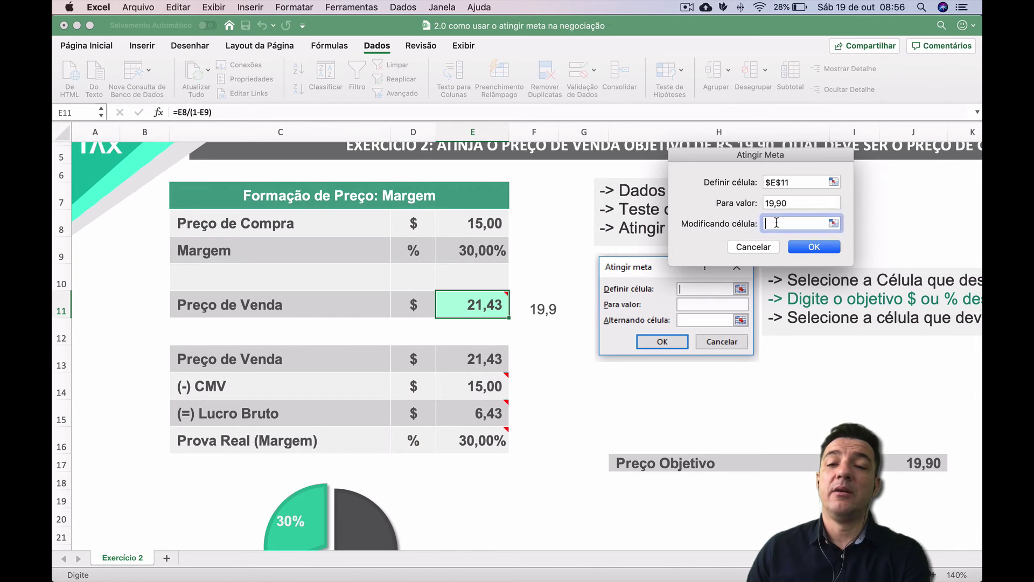
left_click(481, 224)
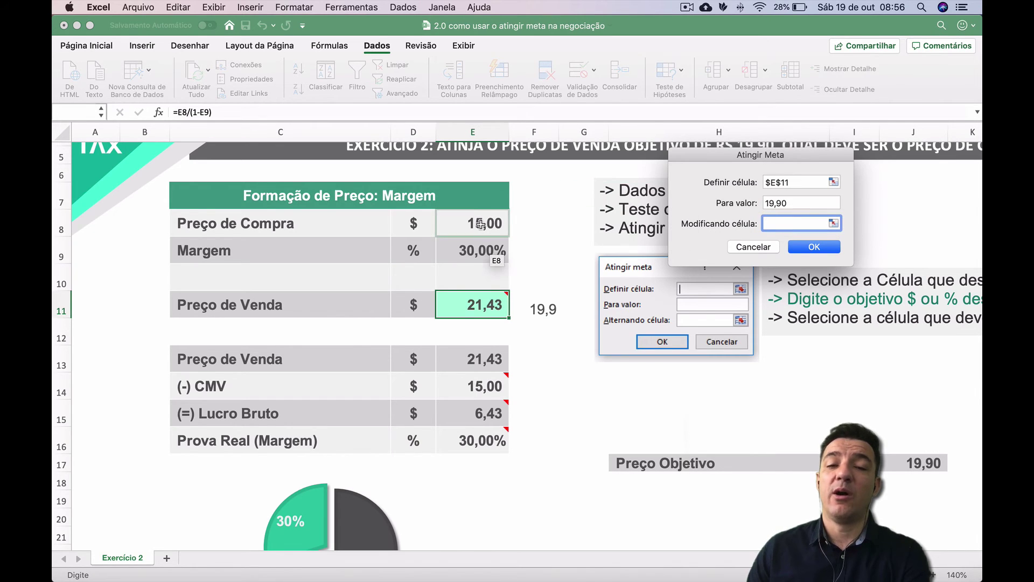
left_click(481, 224)
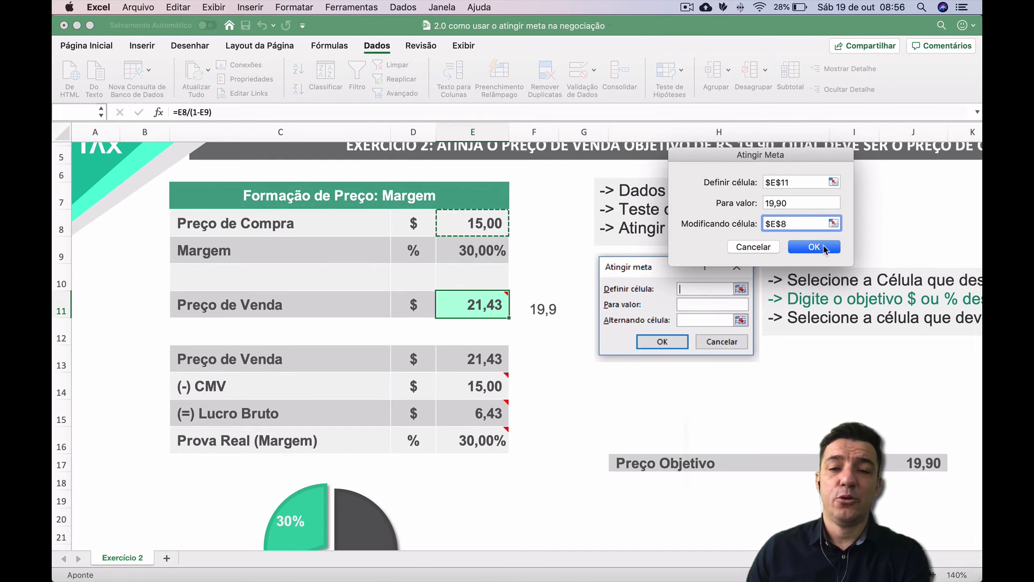
left_click(825, 250)
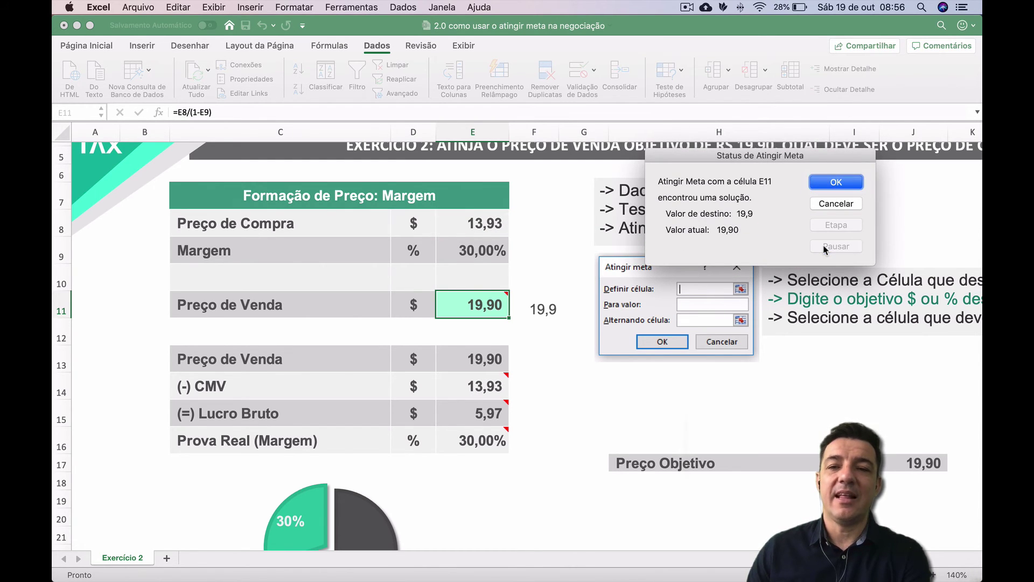
left_click(845, 184)
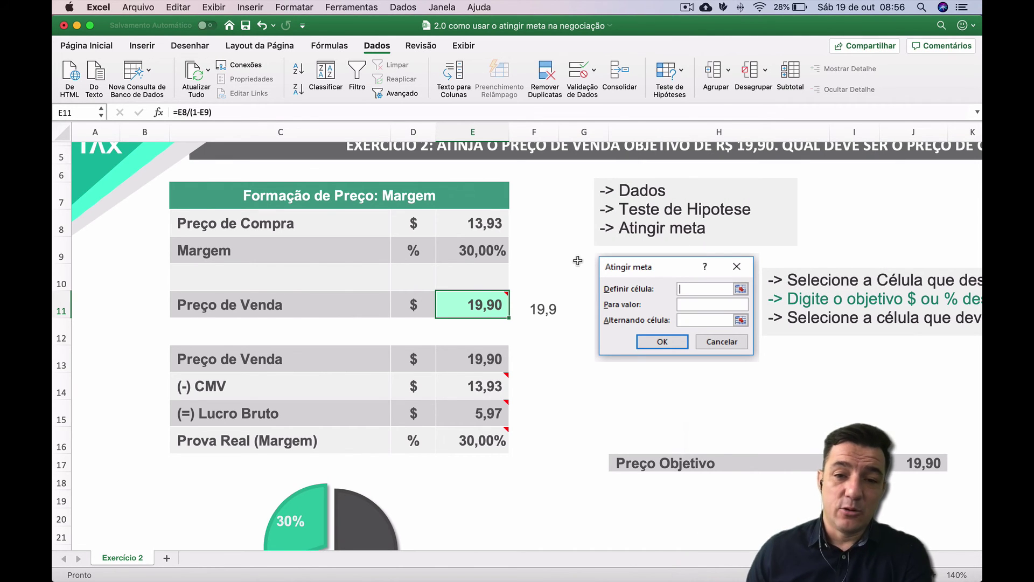
- Check Margem in E9, Preço de Compra in E8 and the formulas in E13:E16, including Prova Real (Margem)
scroll(544, 274, "down", 1)
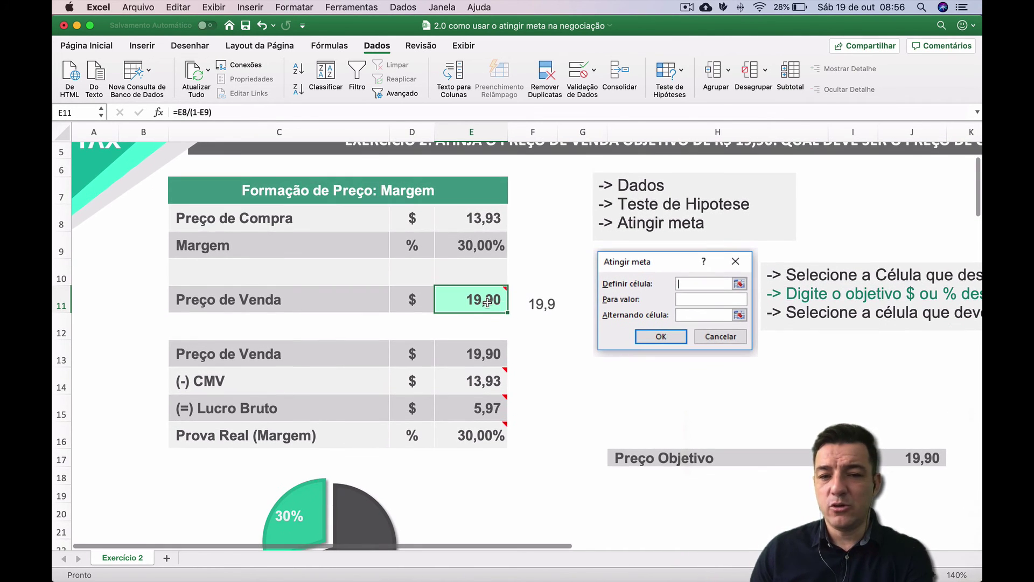
left_click(490, 250)
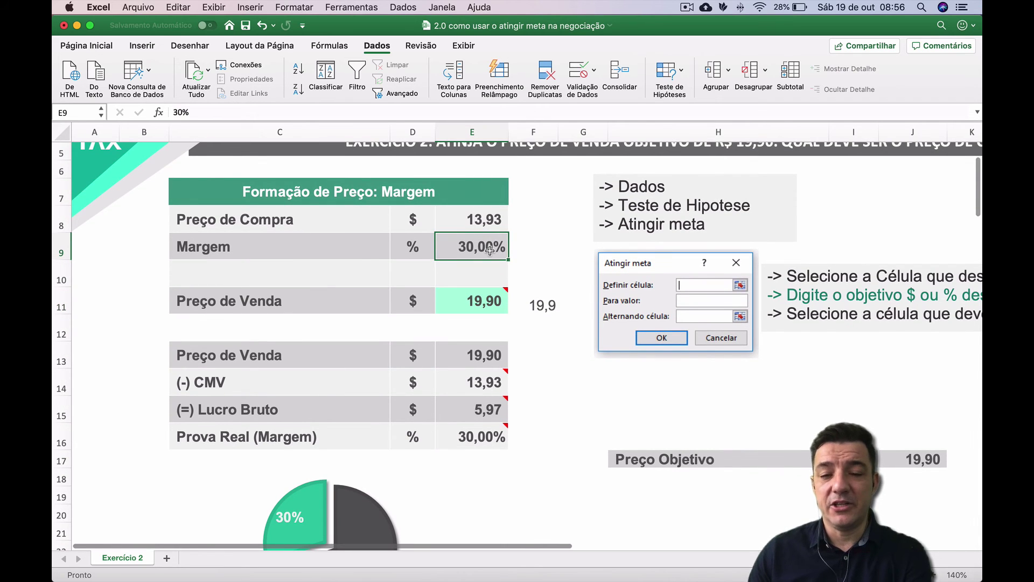
left_click(496, 221)
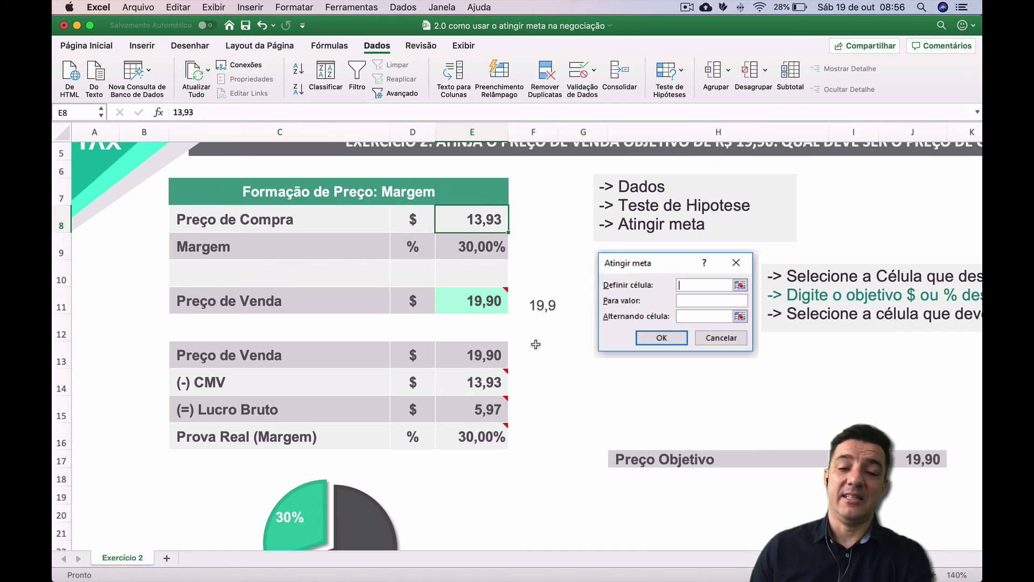
left_click(462, 354)
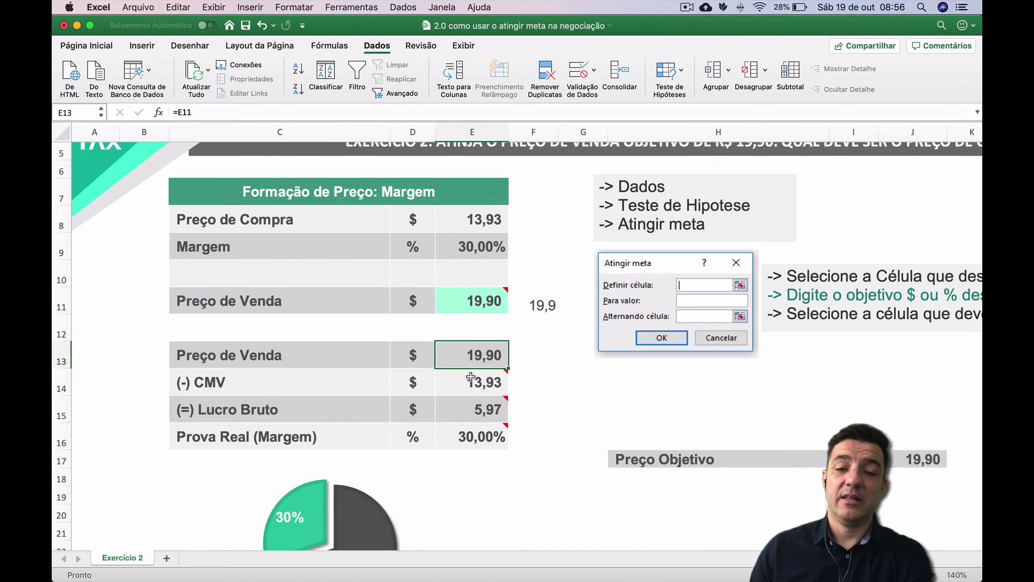
left_click(469, 383)
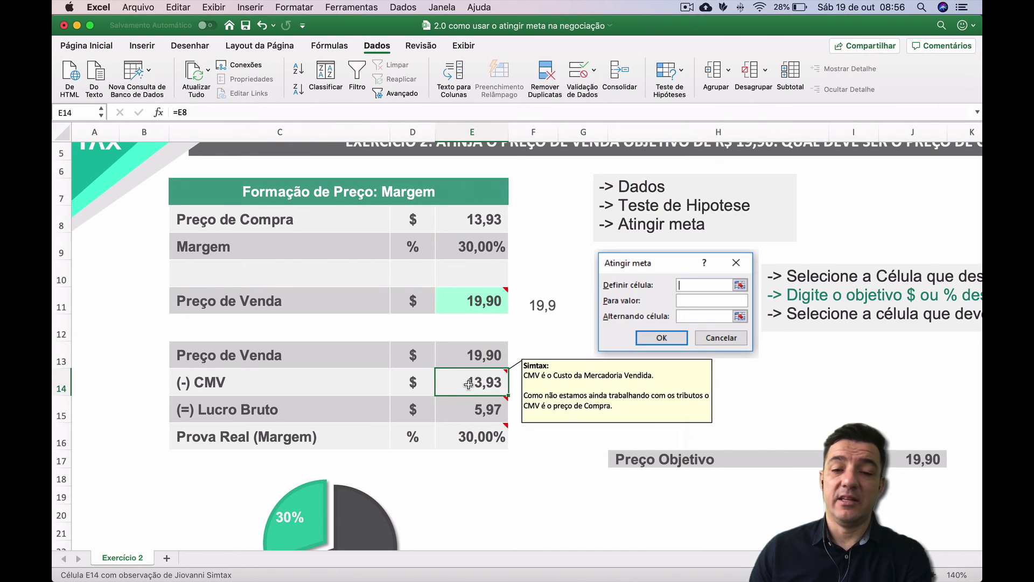
left_click(477, 410)
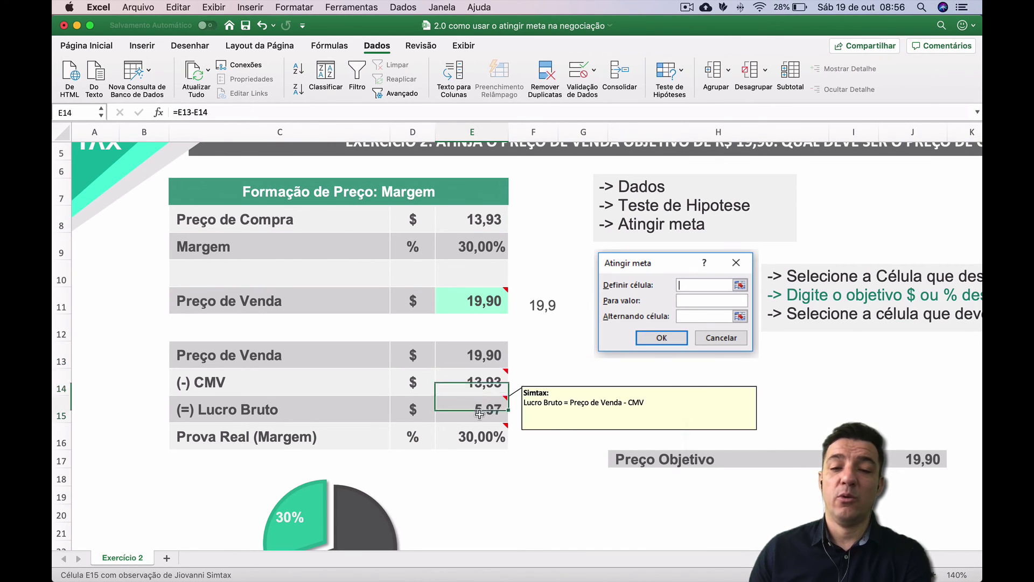
left_click(491, 443)
double_click(496, 443)
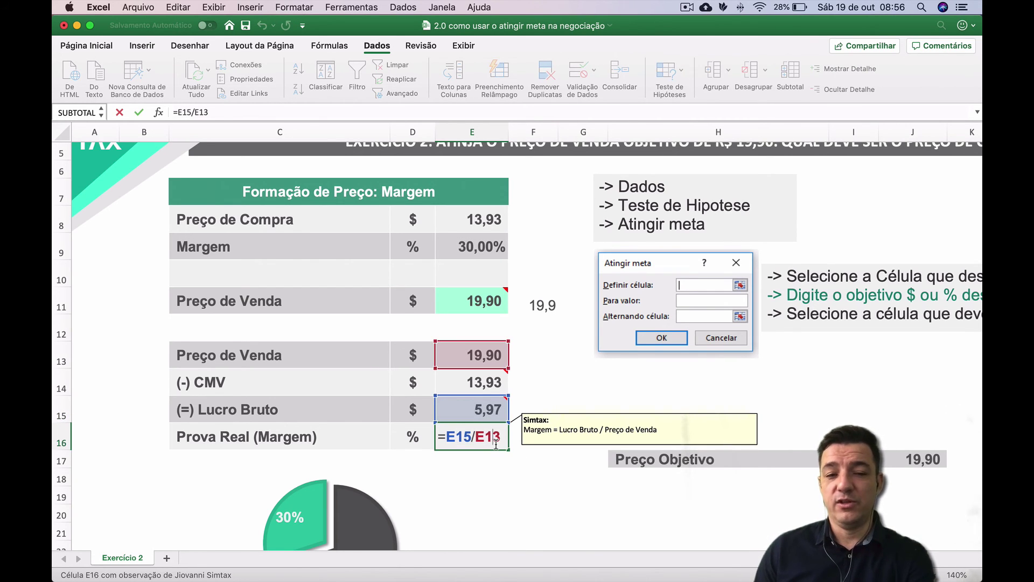
key("Return")
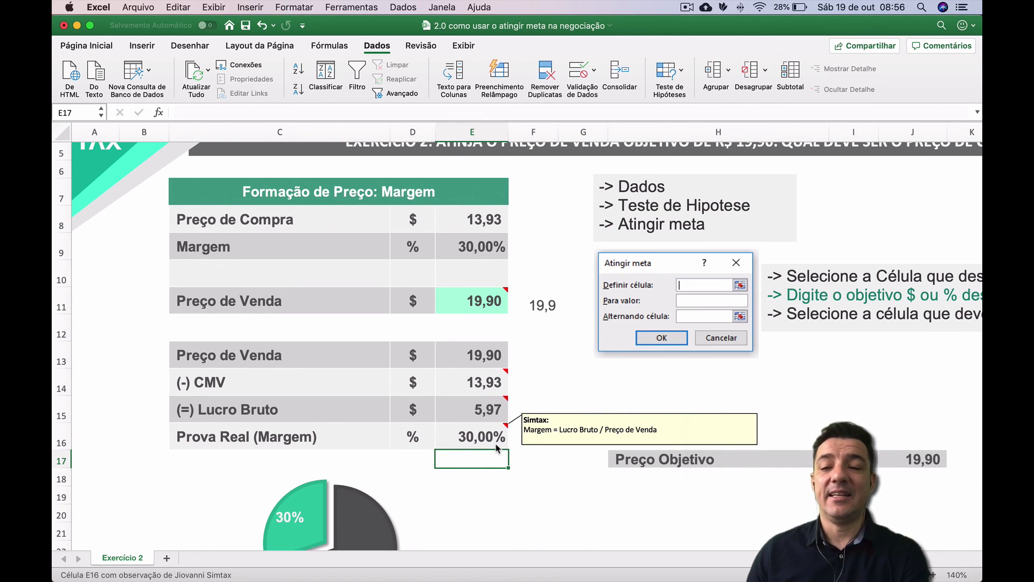